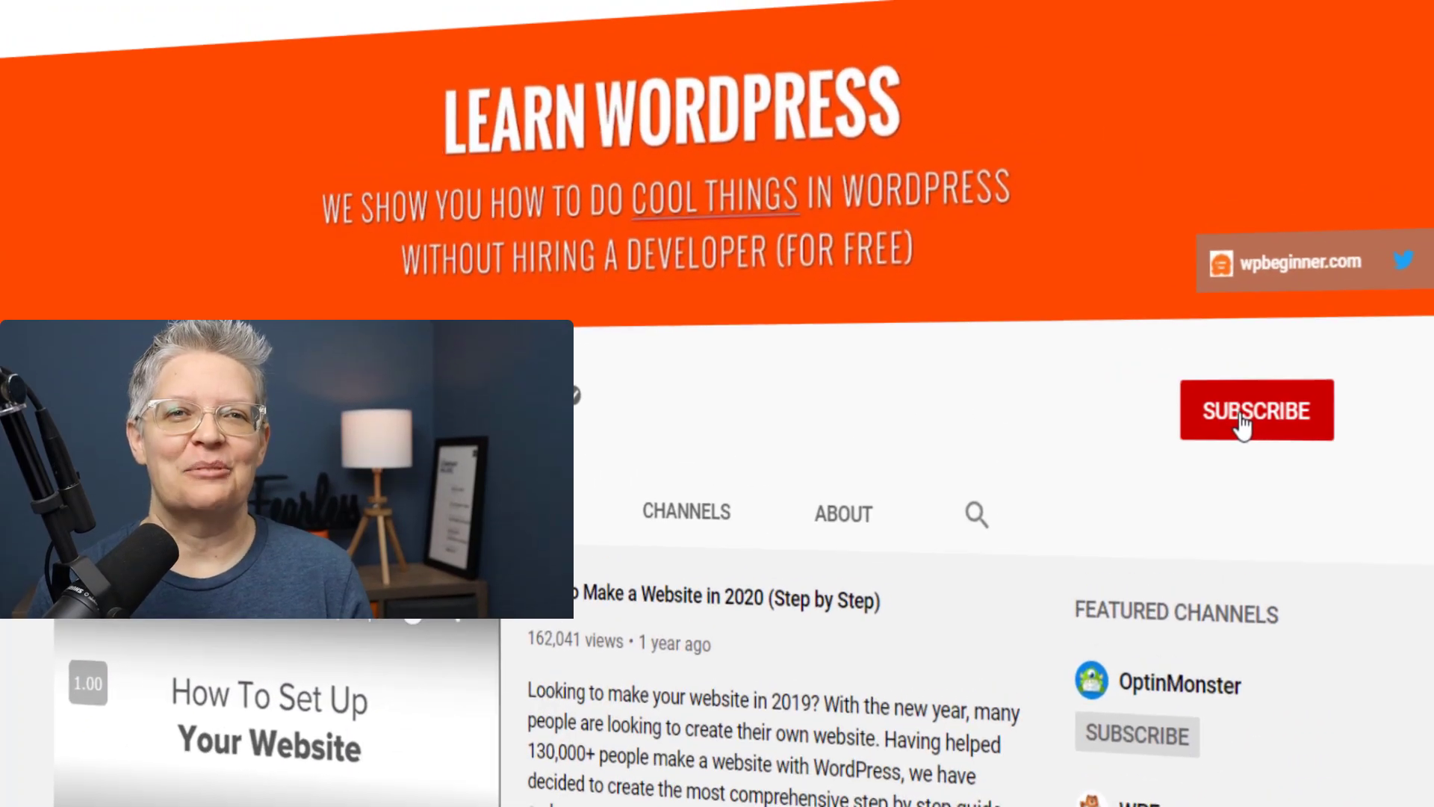
Subscribe to the WPBeginner YouTube channel with All notifications turned on.
click(1241, 420)
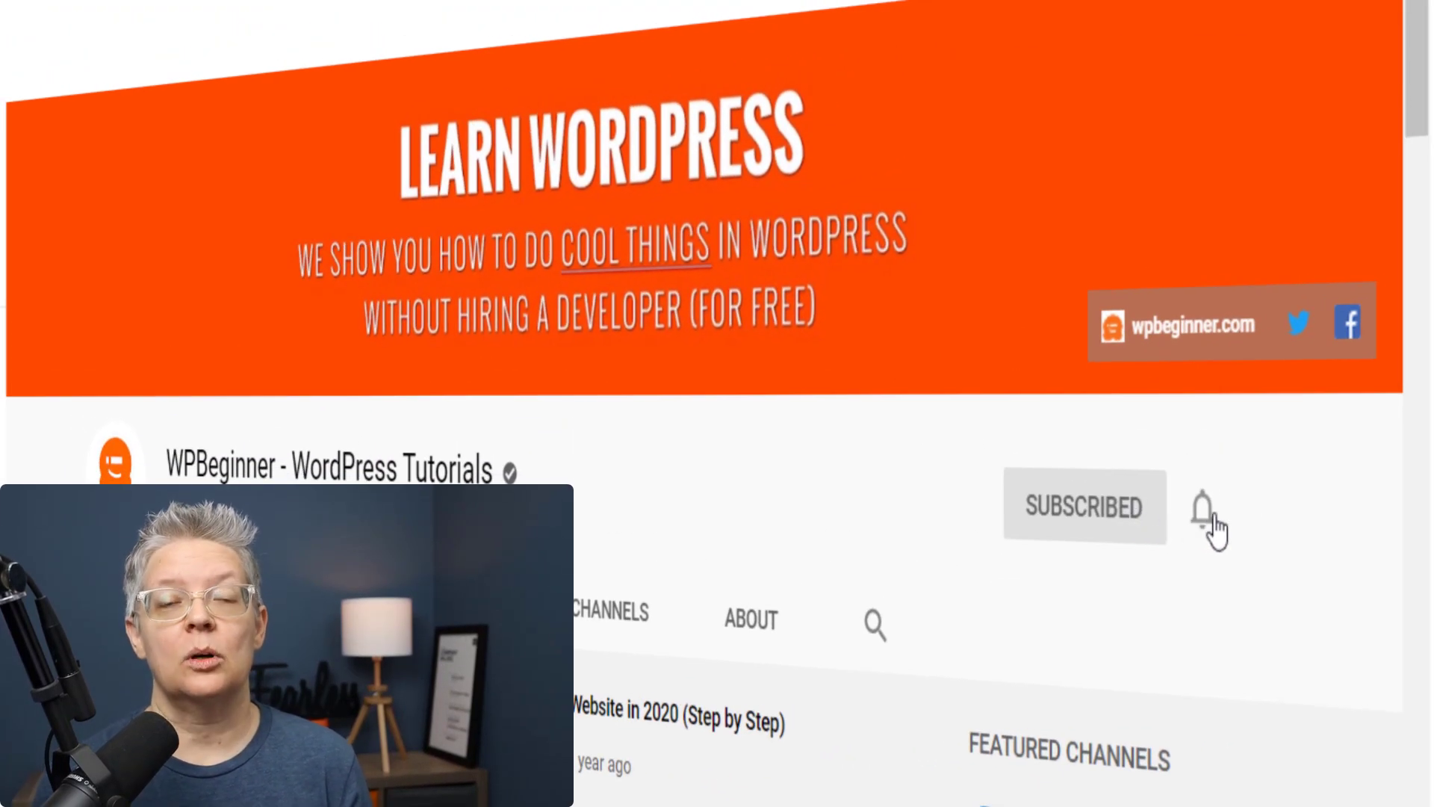
click(1210, 521)
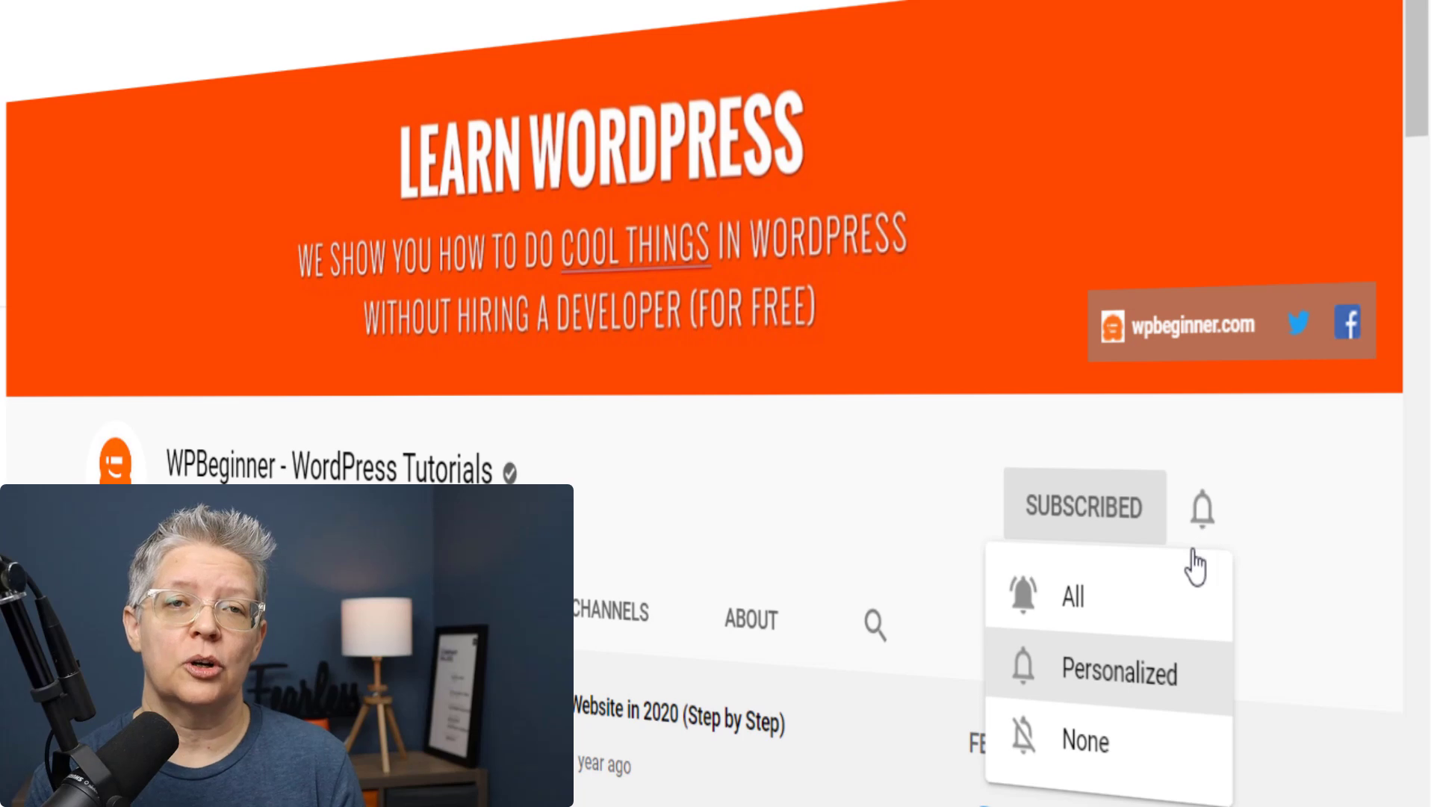
click(1143, 612)
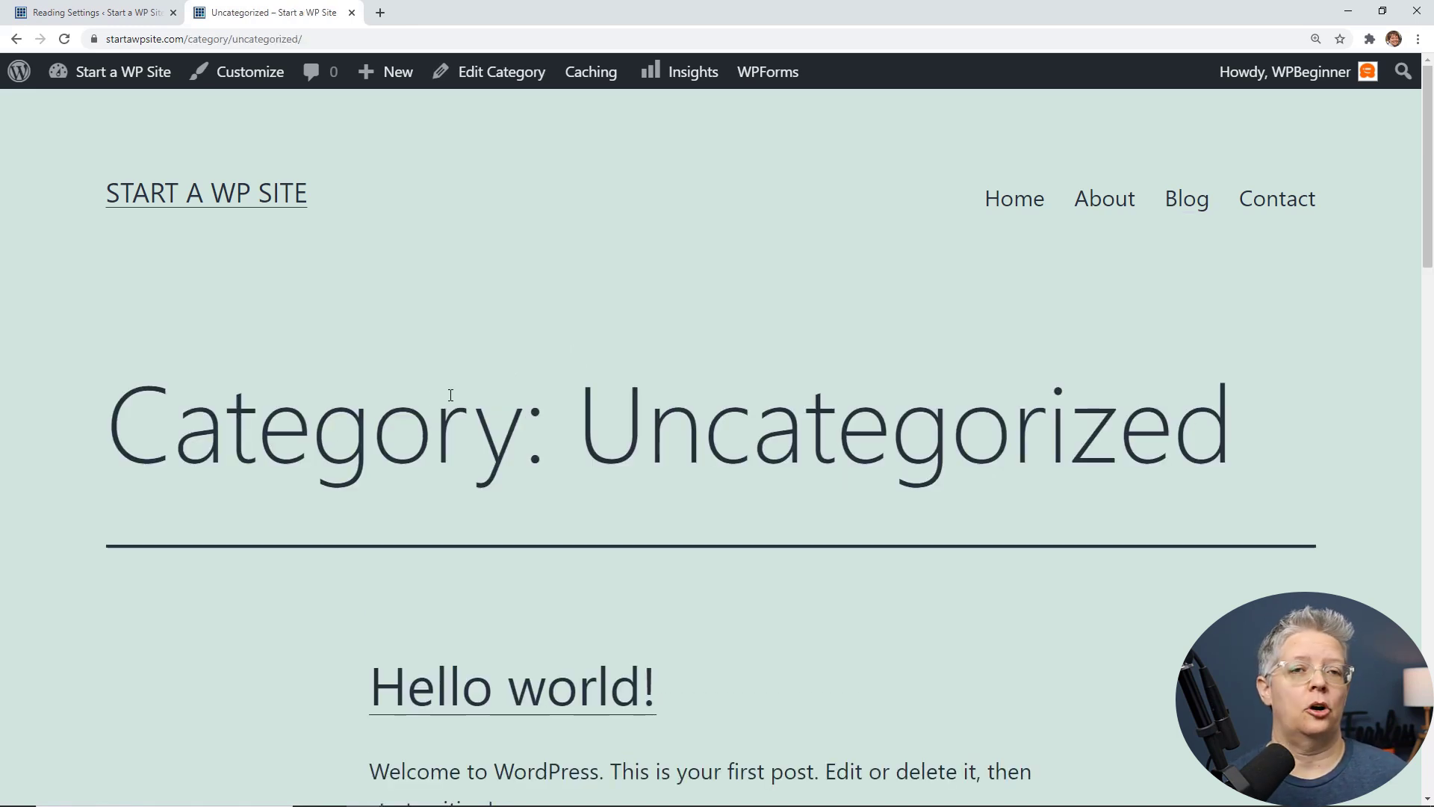
Browse the Uncategorized archive of Hello world! and Post Format: Link, then return to the Dashboard.
scroll(448, 401, down, 3)
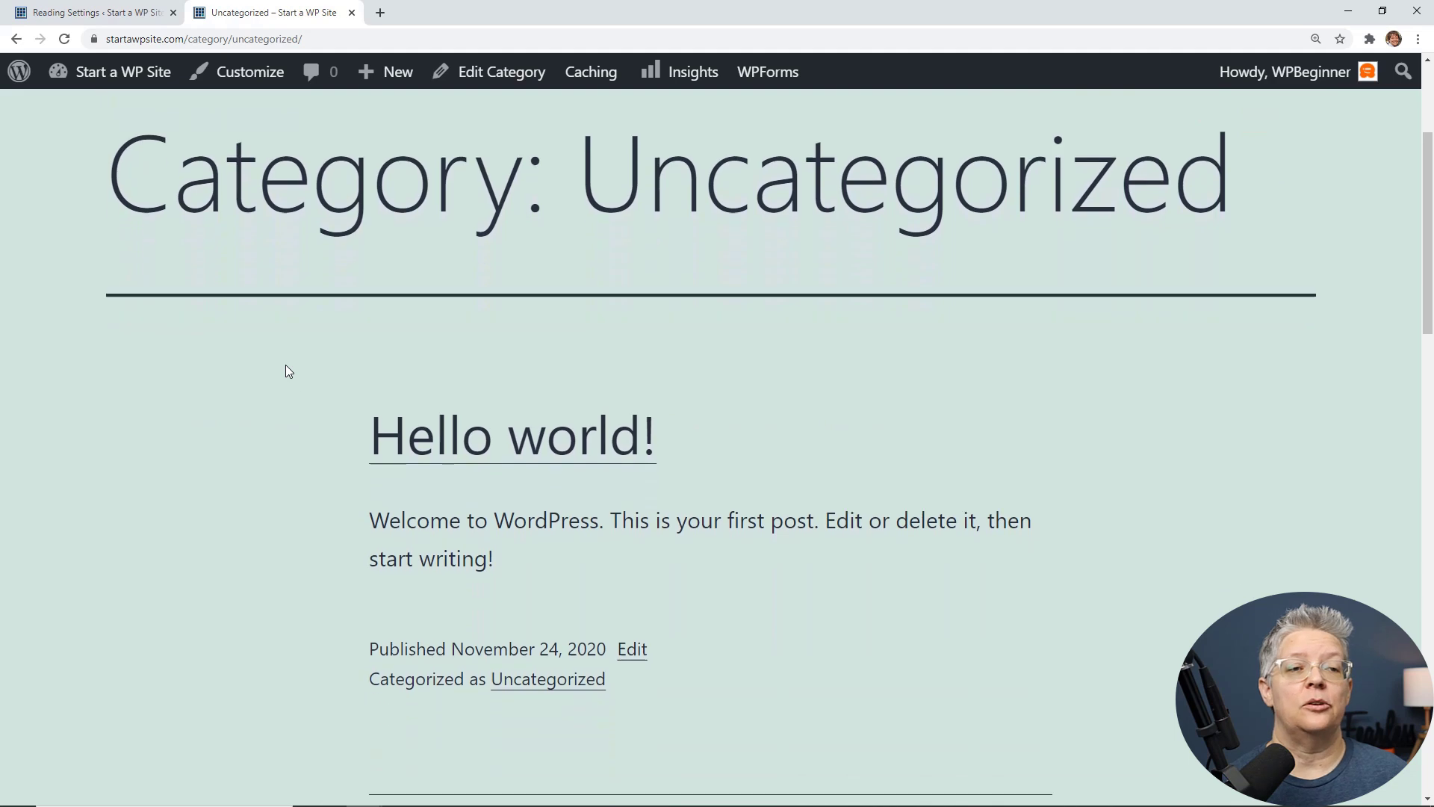
scroll(287, 371, down, 3)
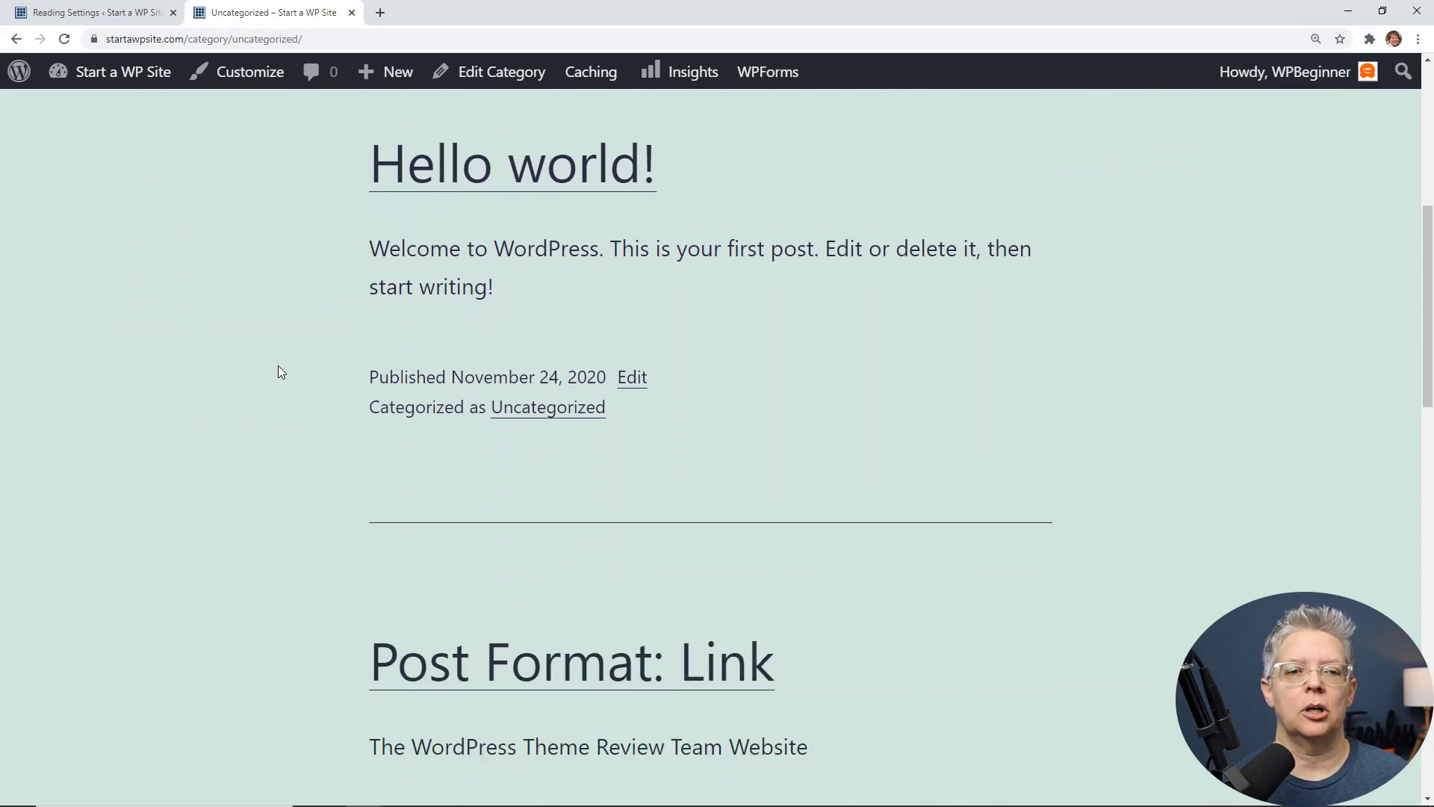
scroll(278, 371, down, 2)
scroll(198, 387, down, 4)
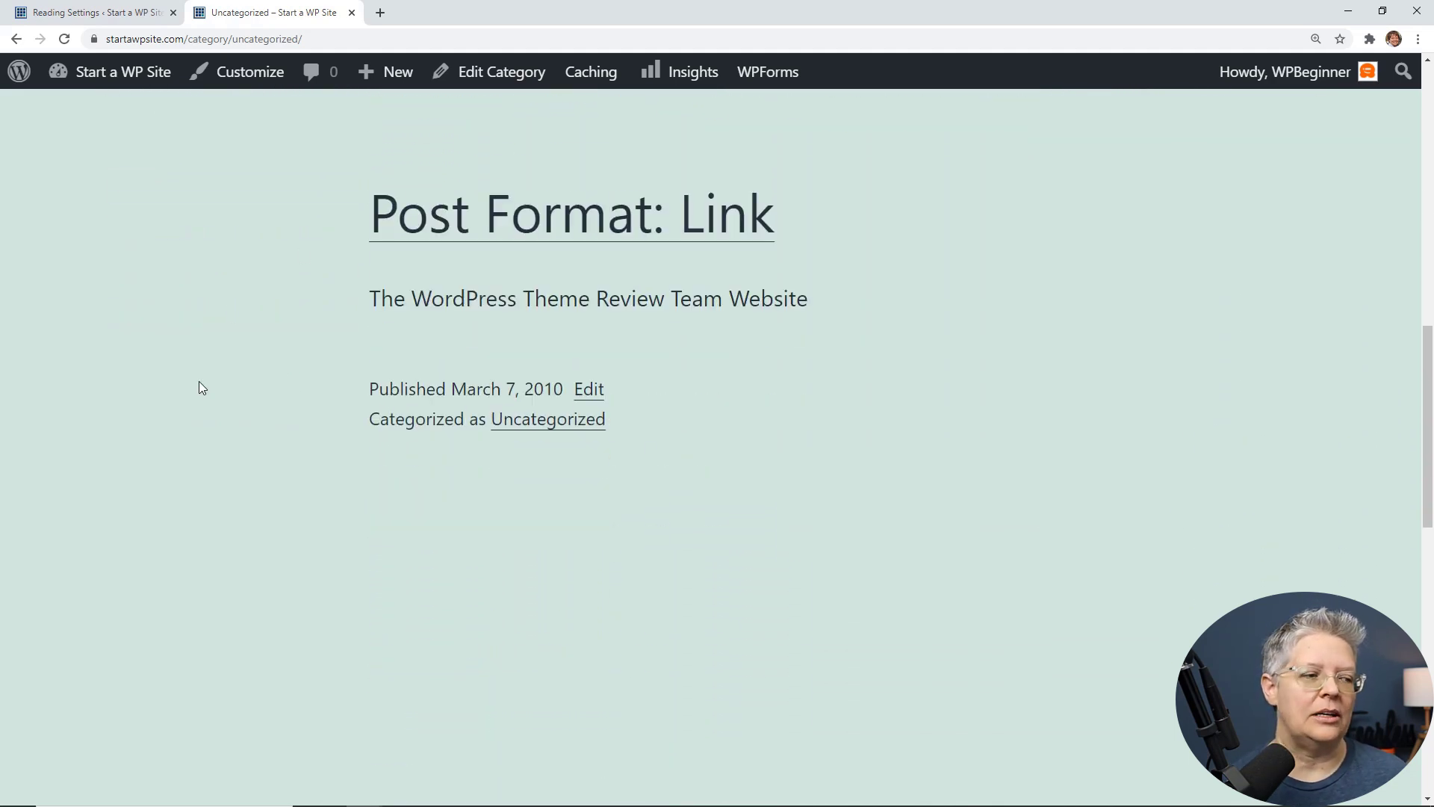
scroll(198, 387, up, 2)
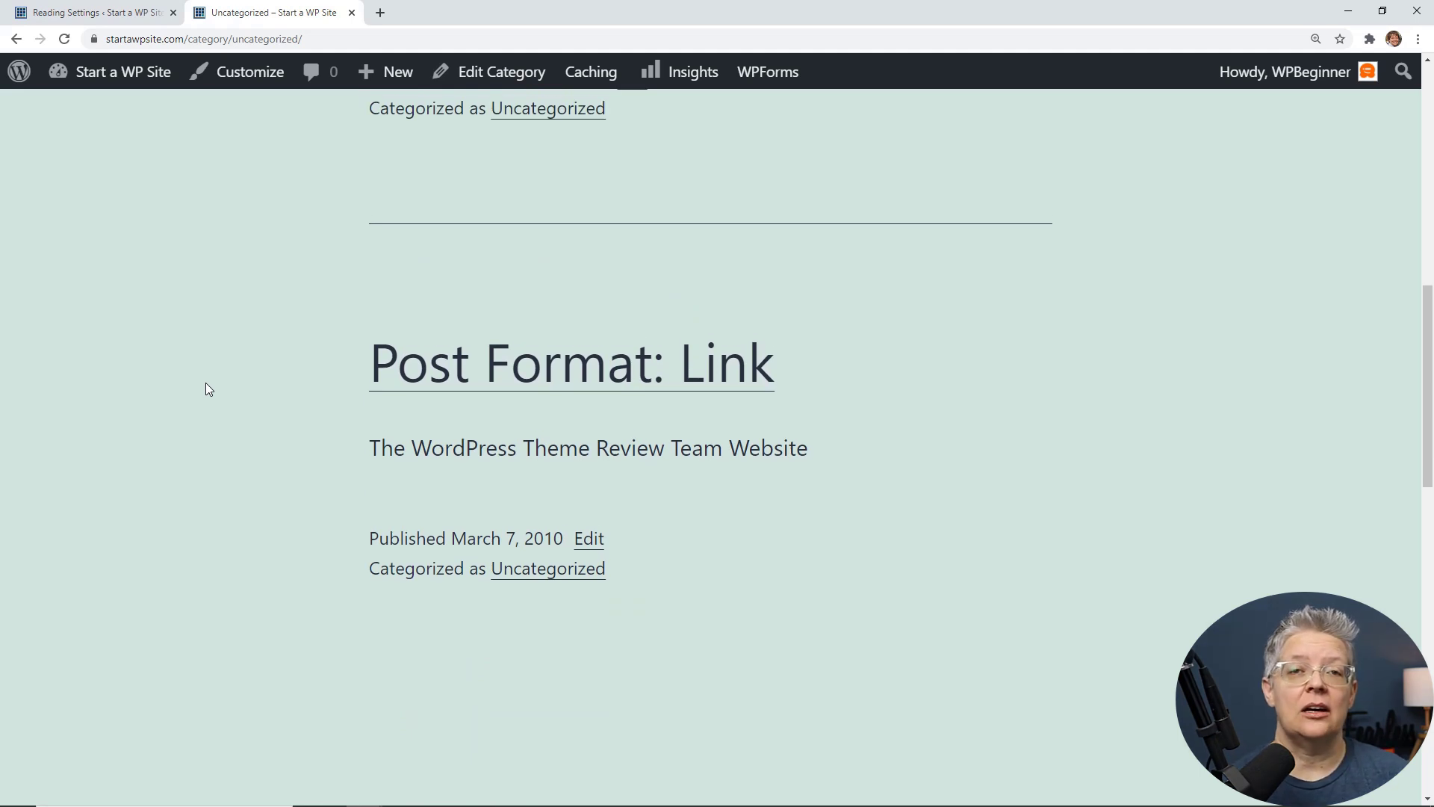
scroll(206, 384, up, 6)
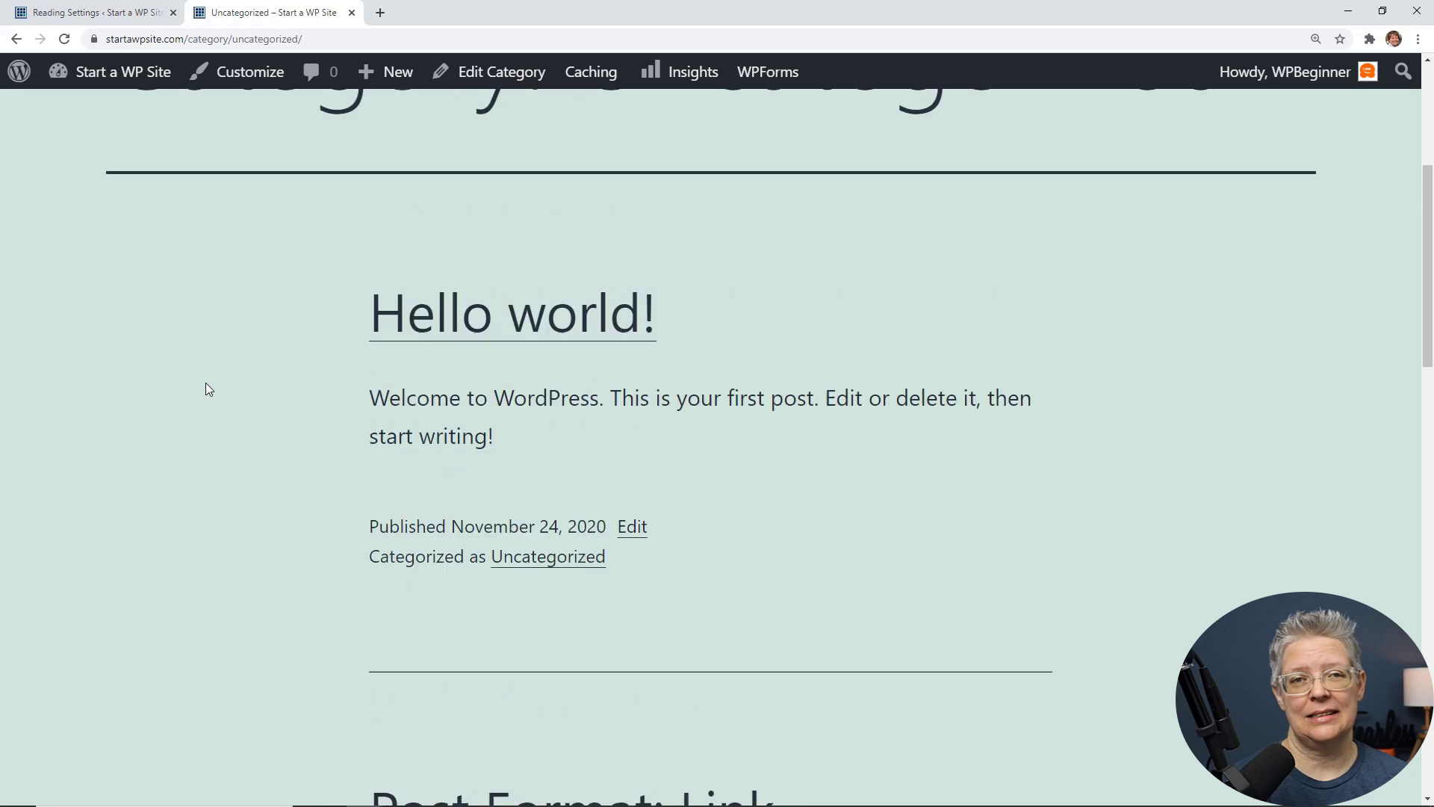
click(115, 23)
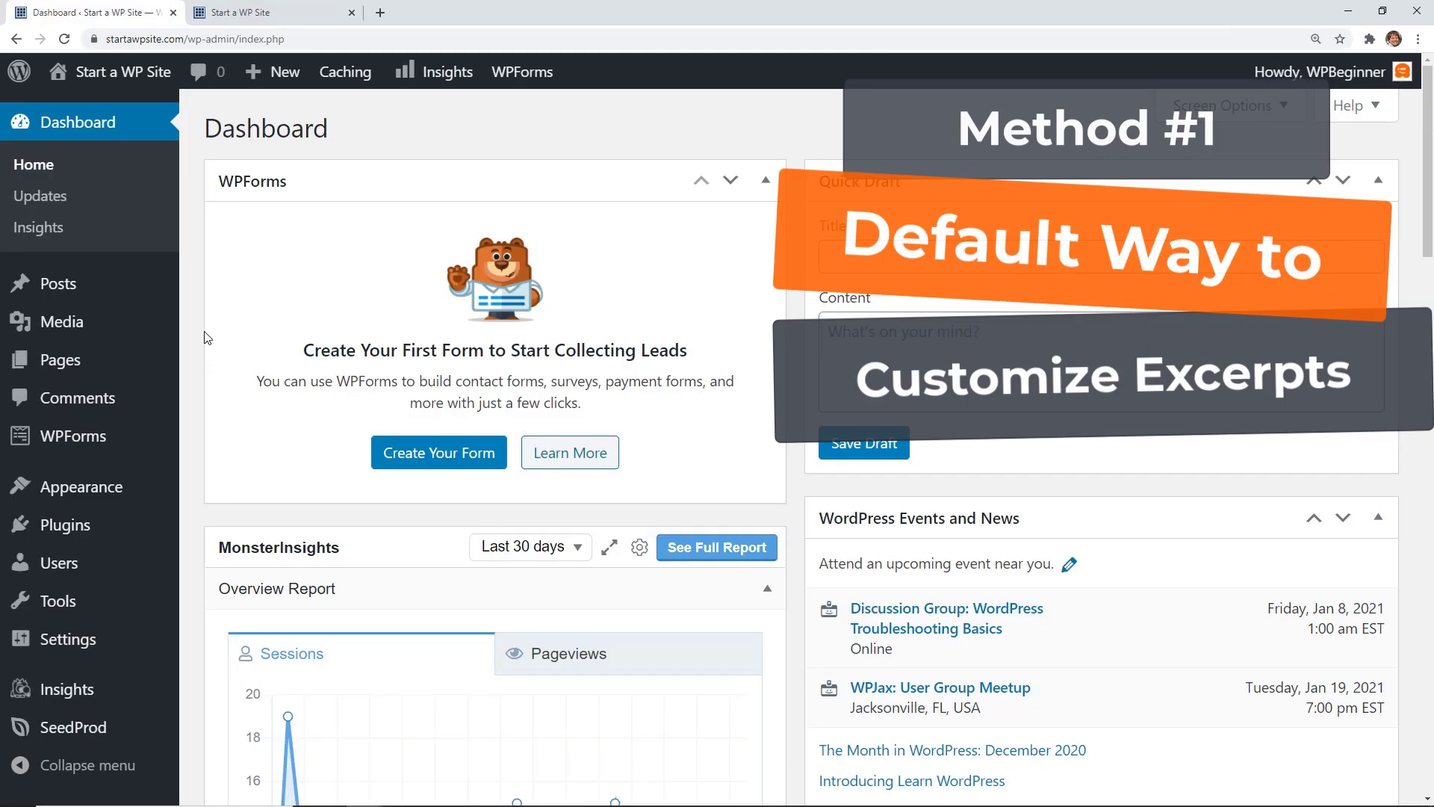
Open the Hello world! post for editing from All Posts.
mouse_move(75, 286)
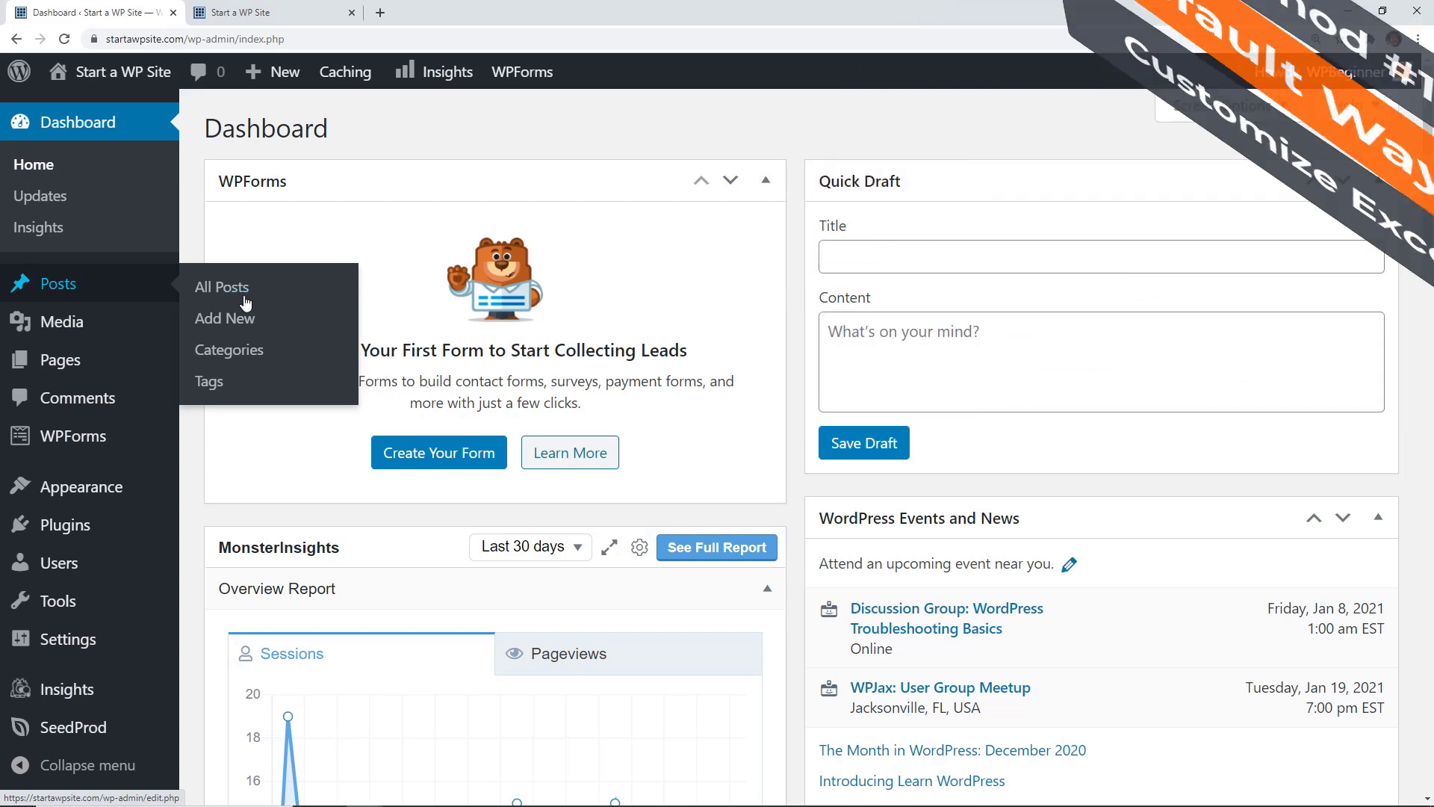
click(245, 298)
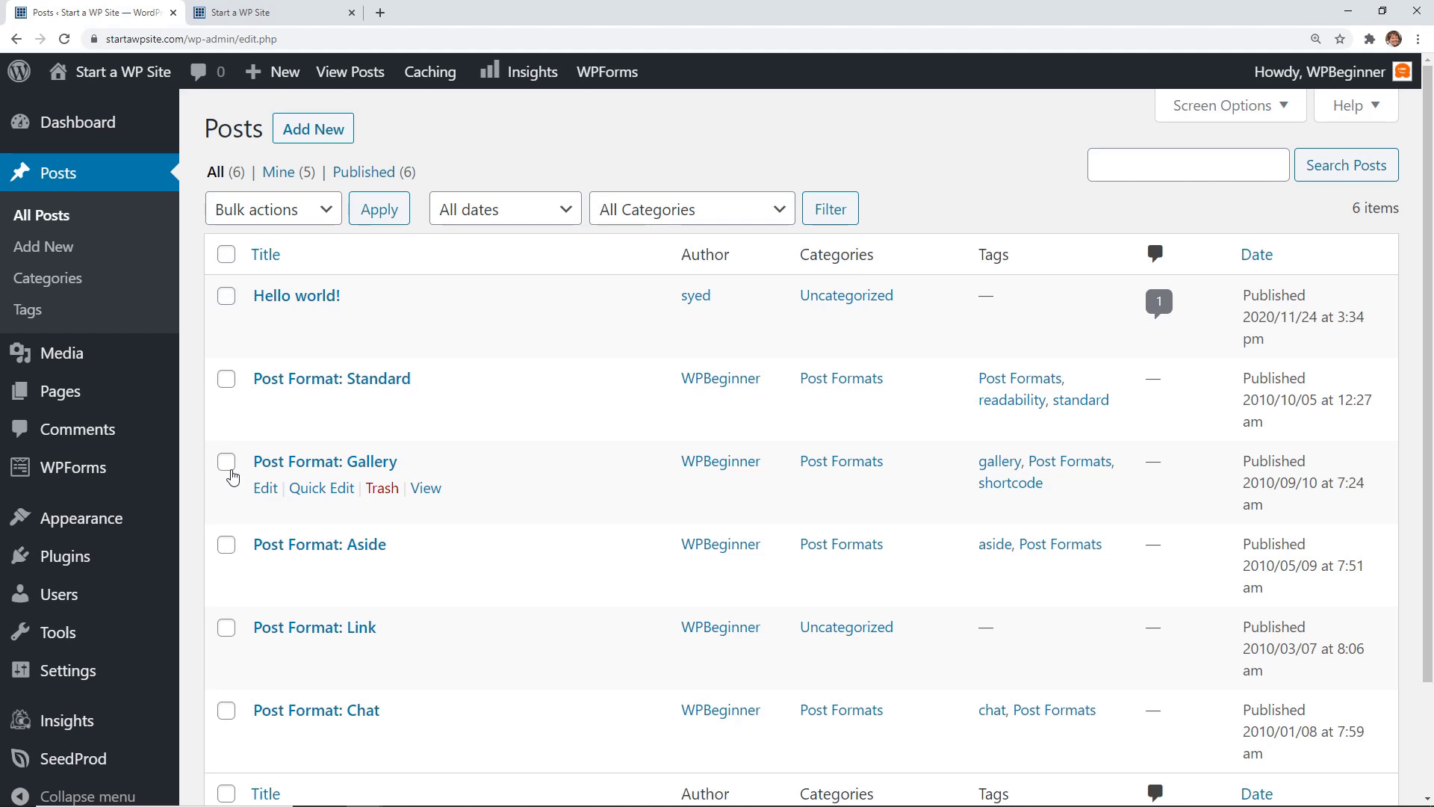
click(265, 322)
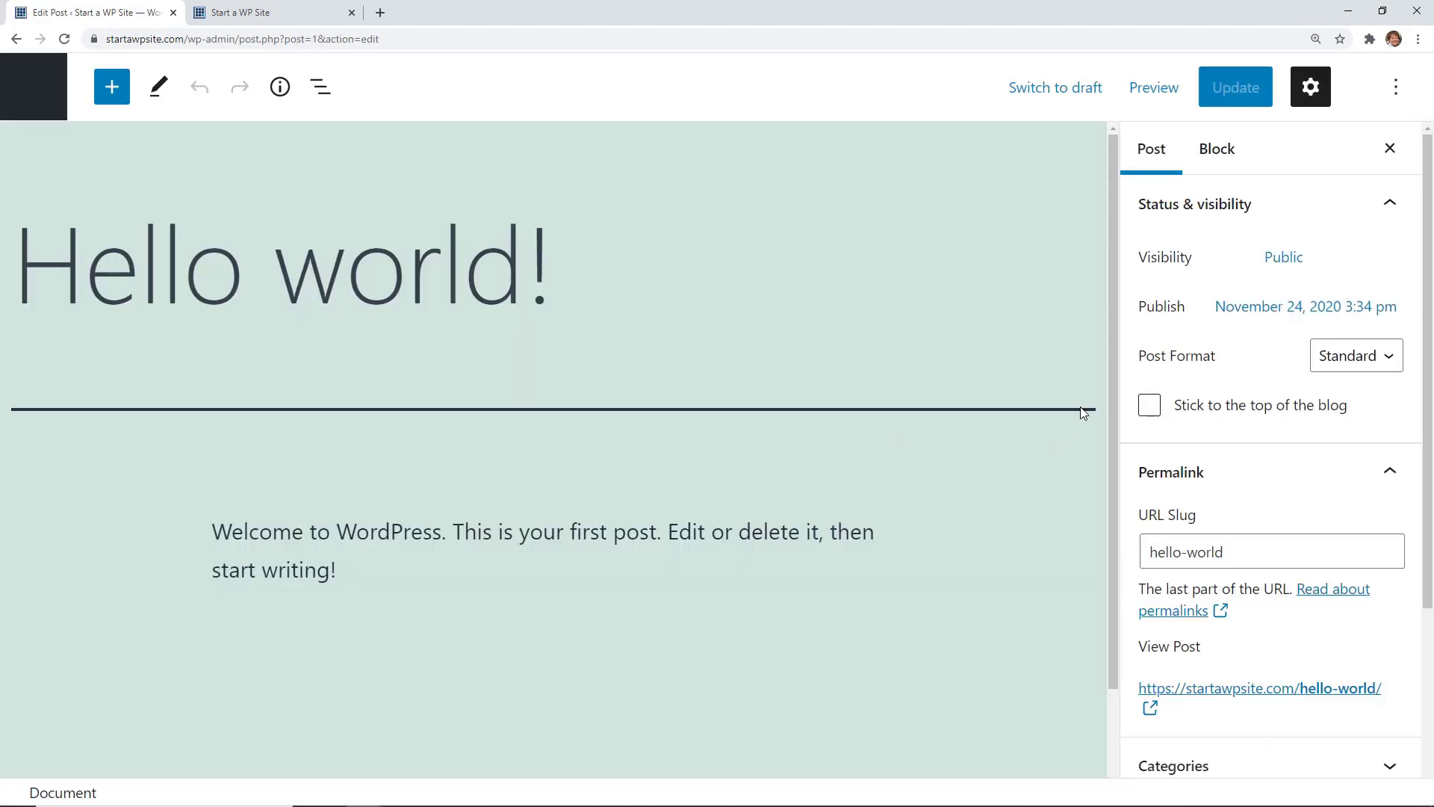
Add the excerpt 'Welcome to WordPress. You can update this anytime you wish and enjoy your day.' and update.
click(1156, 156)
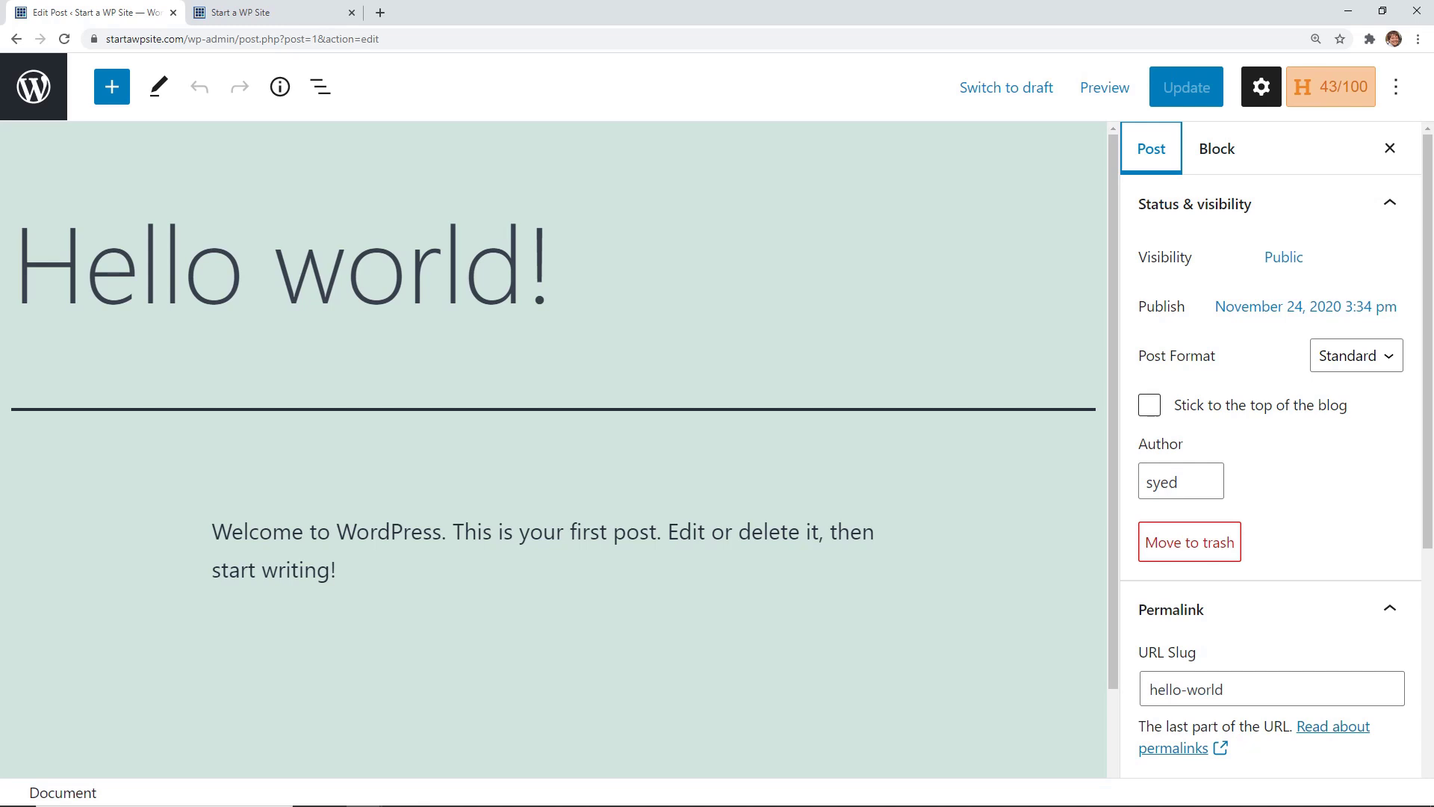
scroll(1159, 669, down, 5)
click(1162, 670)
scroll(1201, 600, down, 1)
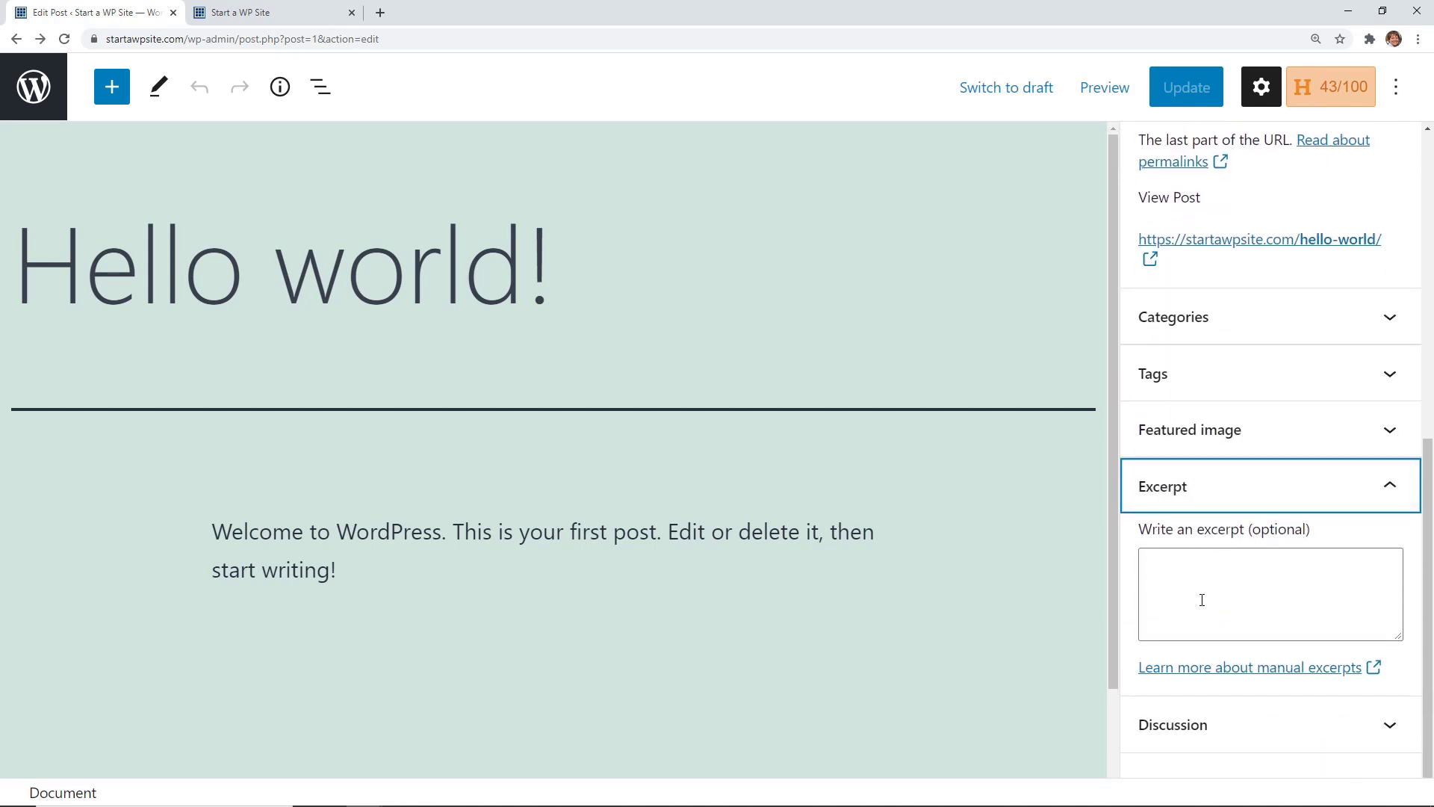
click(1188, 579)
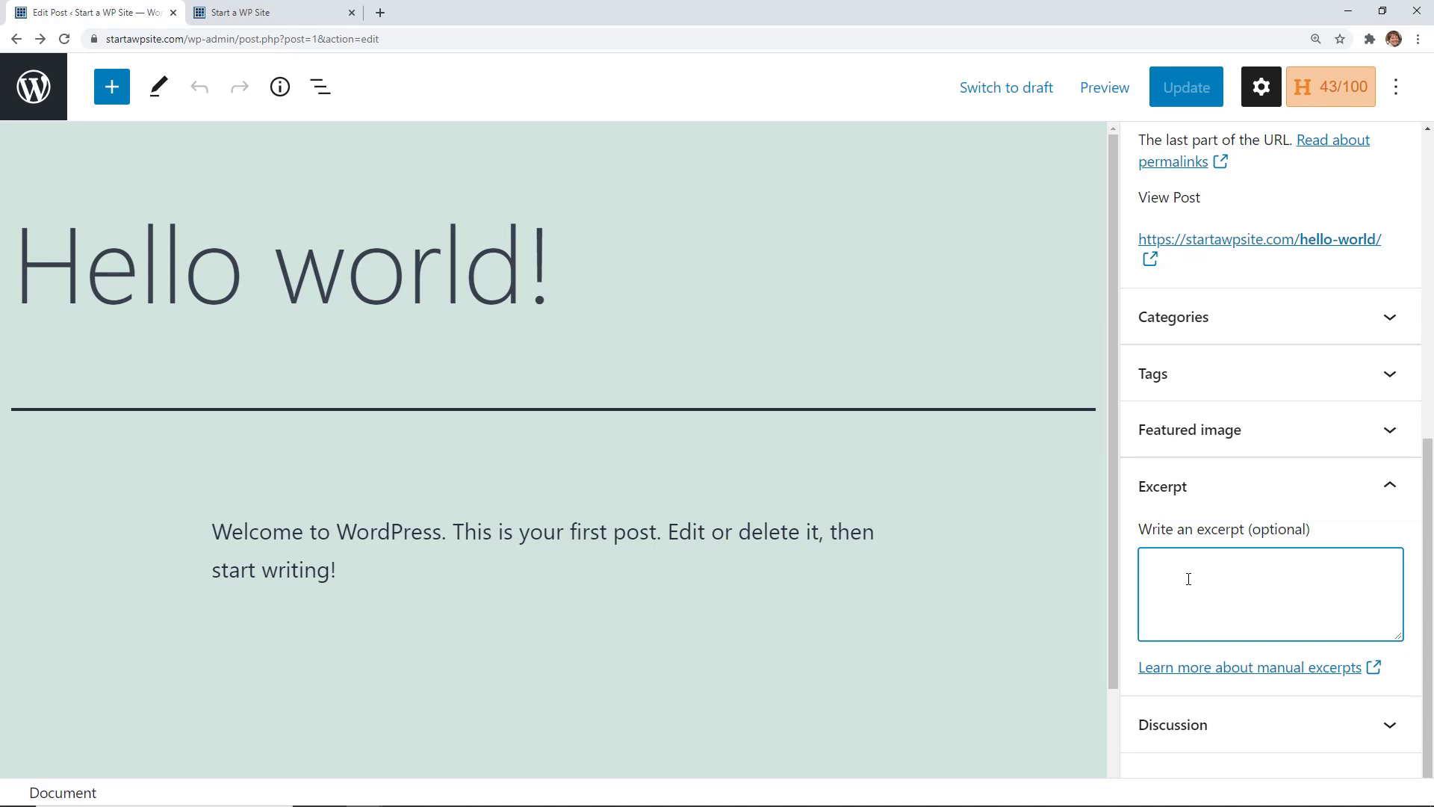
text(Welcome to WordPress. You can update this anyt)
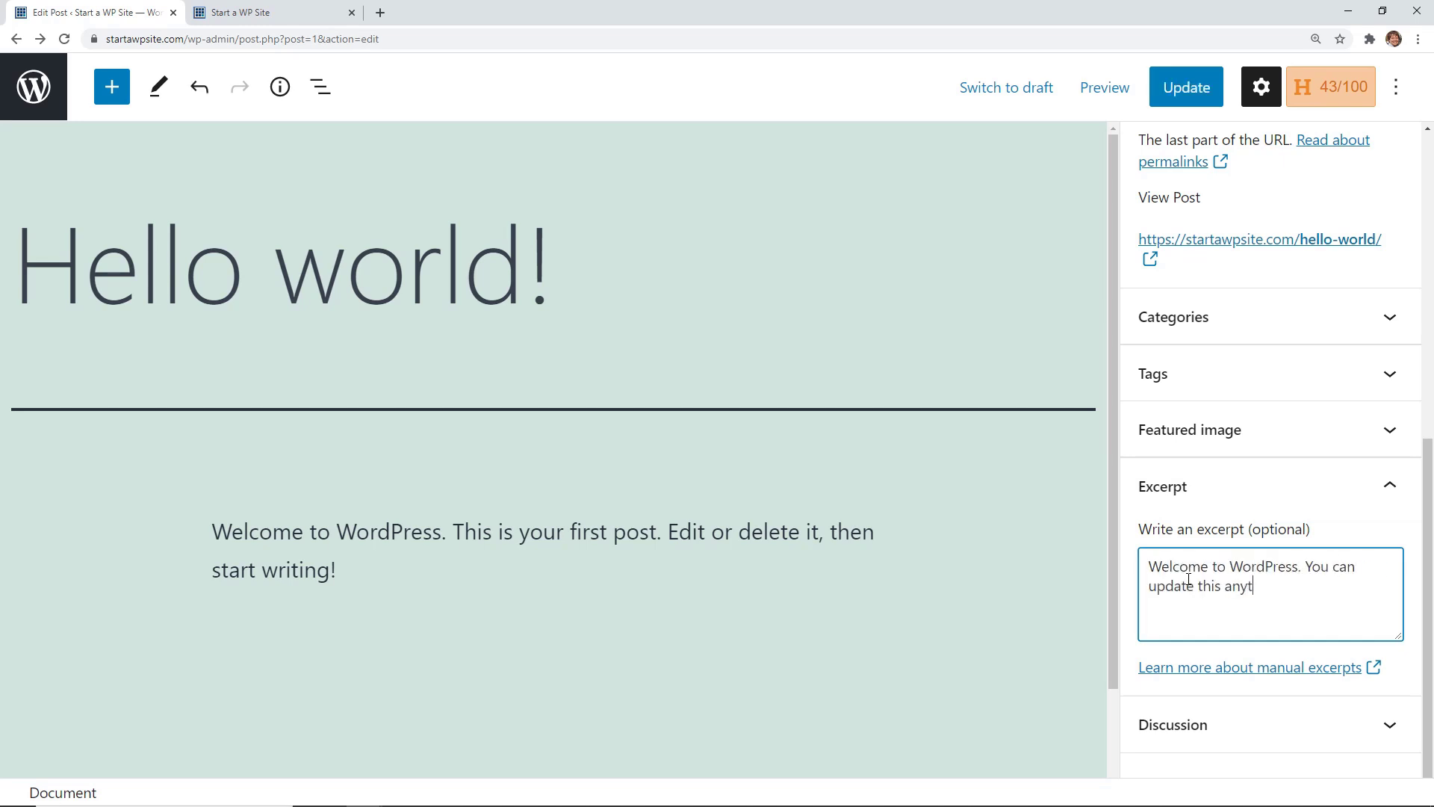
text(ime you wish and enjoy your day.)
click(1186, 88)
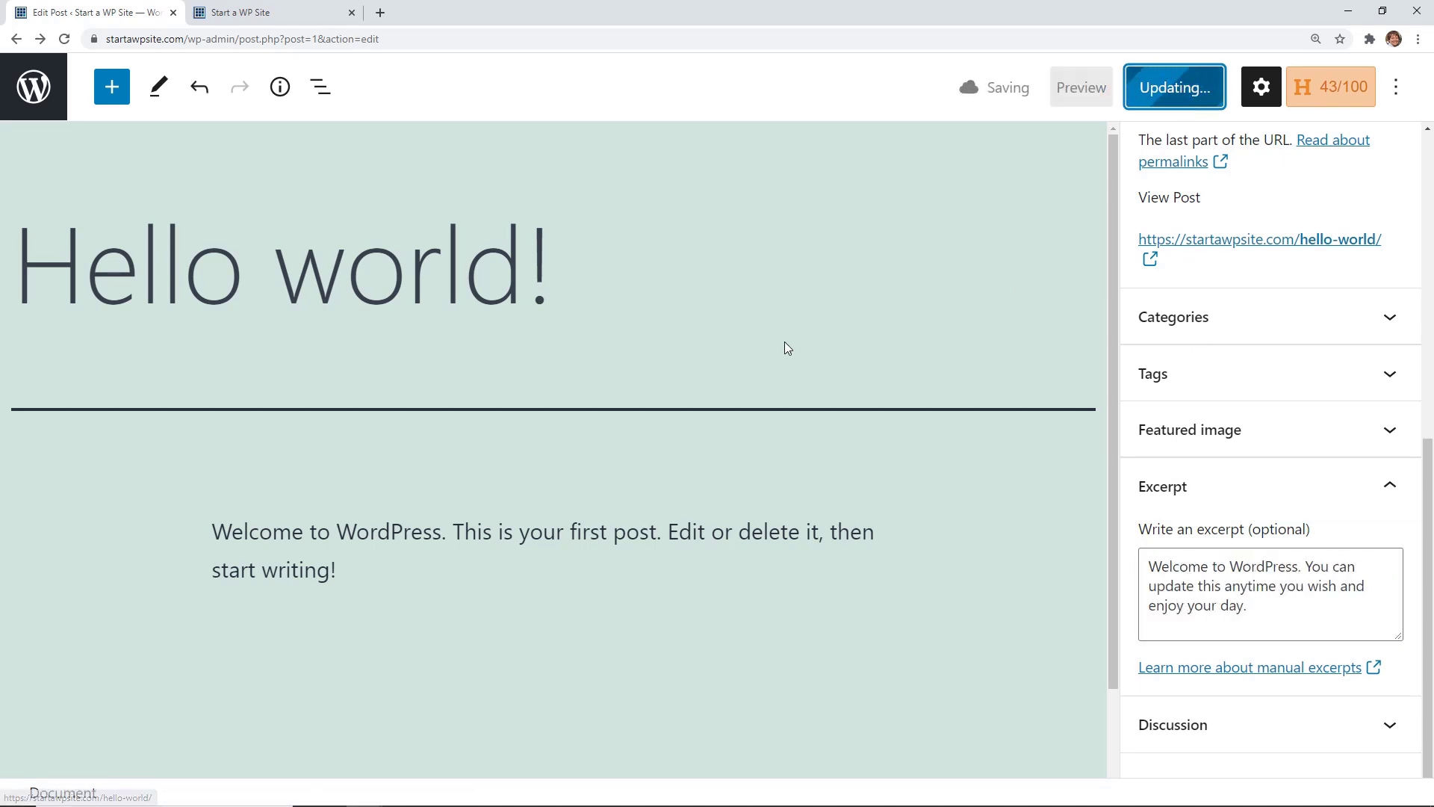
Check the homepage now shows Hello world!'s custom excerpt, then open the Hello world! post.
click(263, 14)
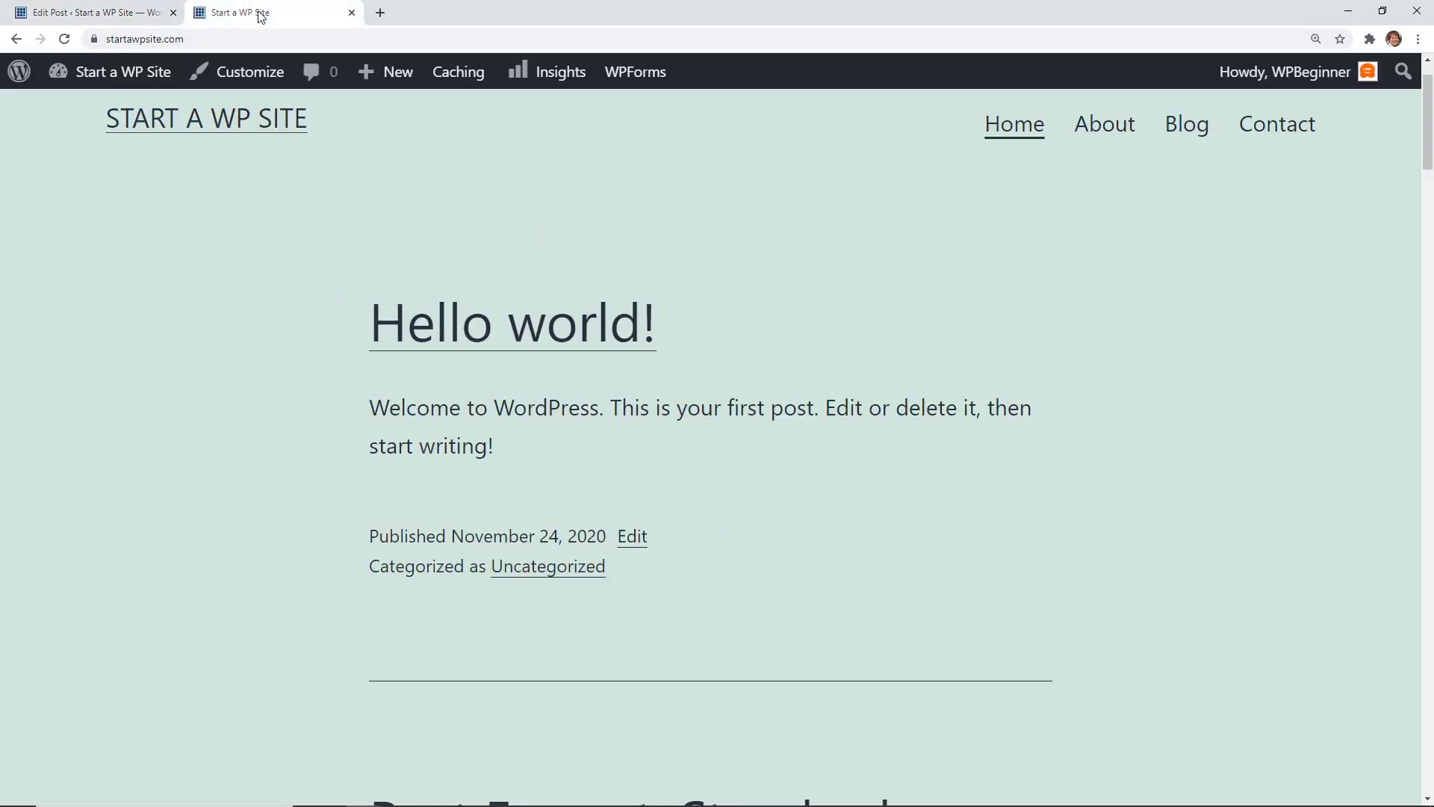
click(64, 39)
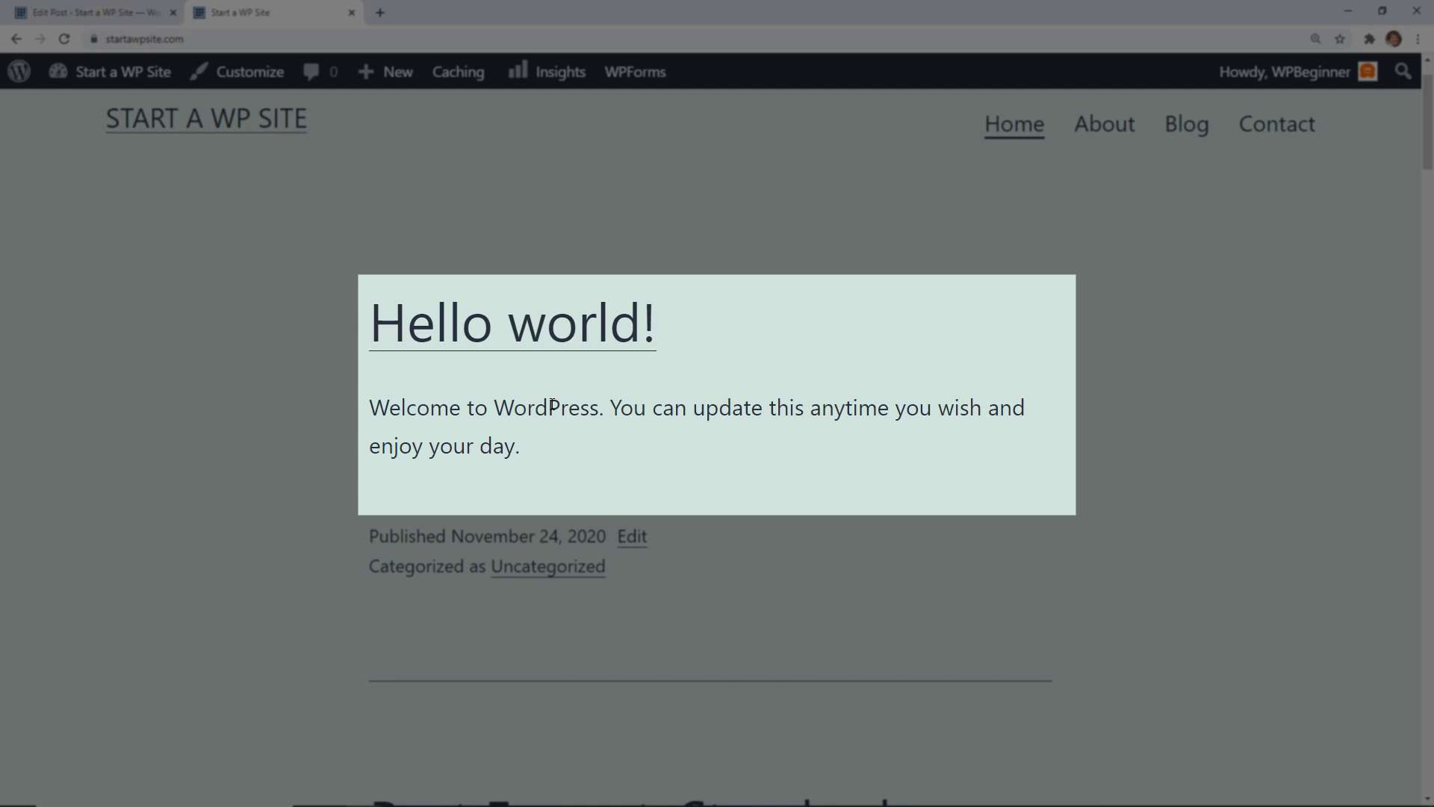
click(539, 347)
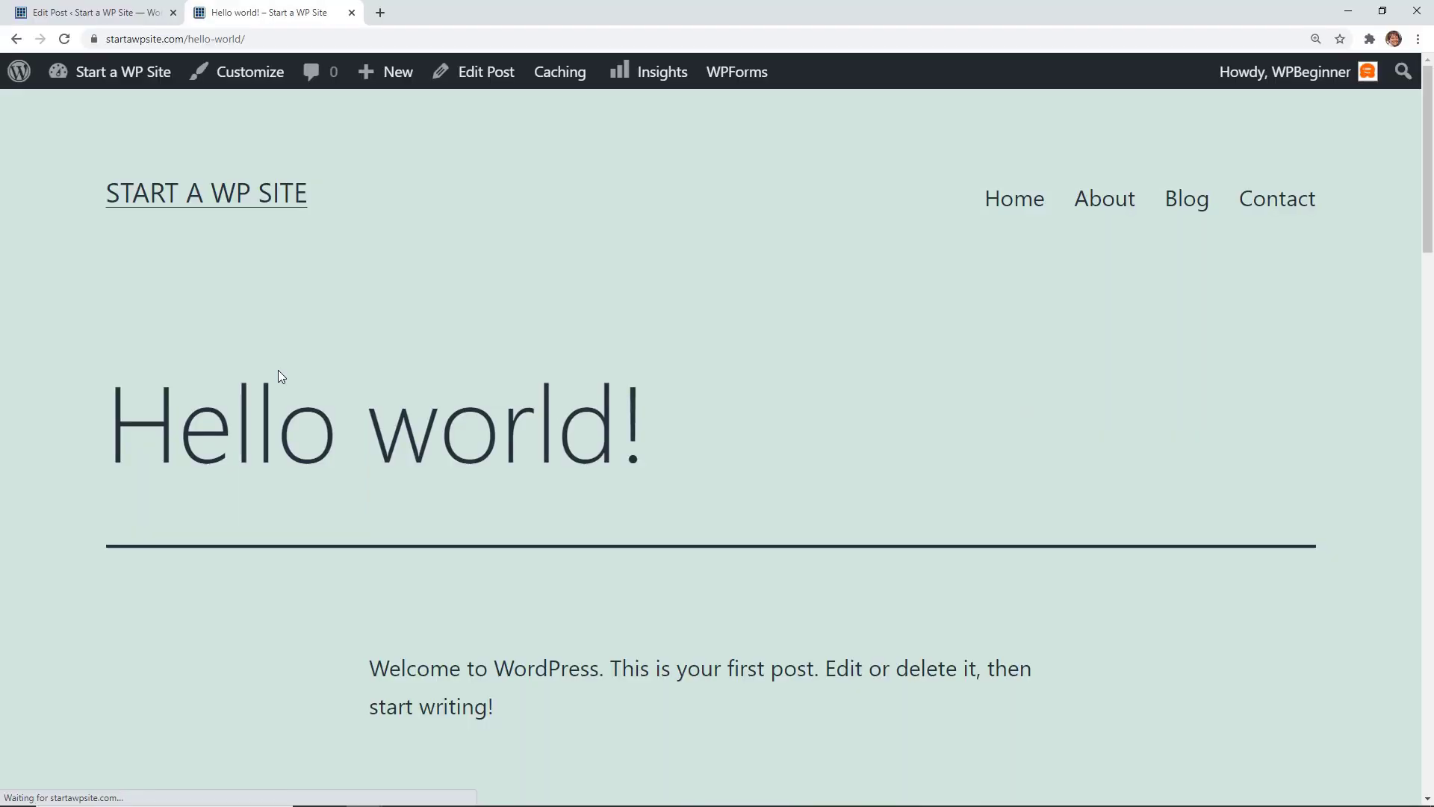
scroll(278, 370, down, 3)
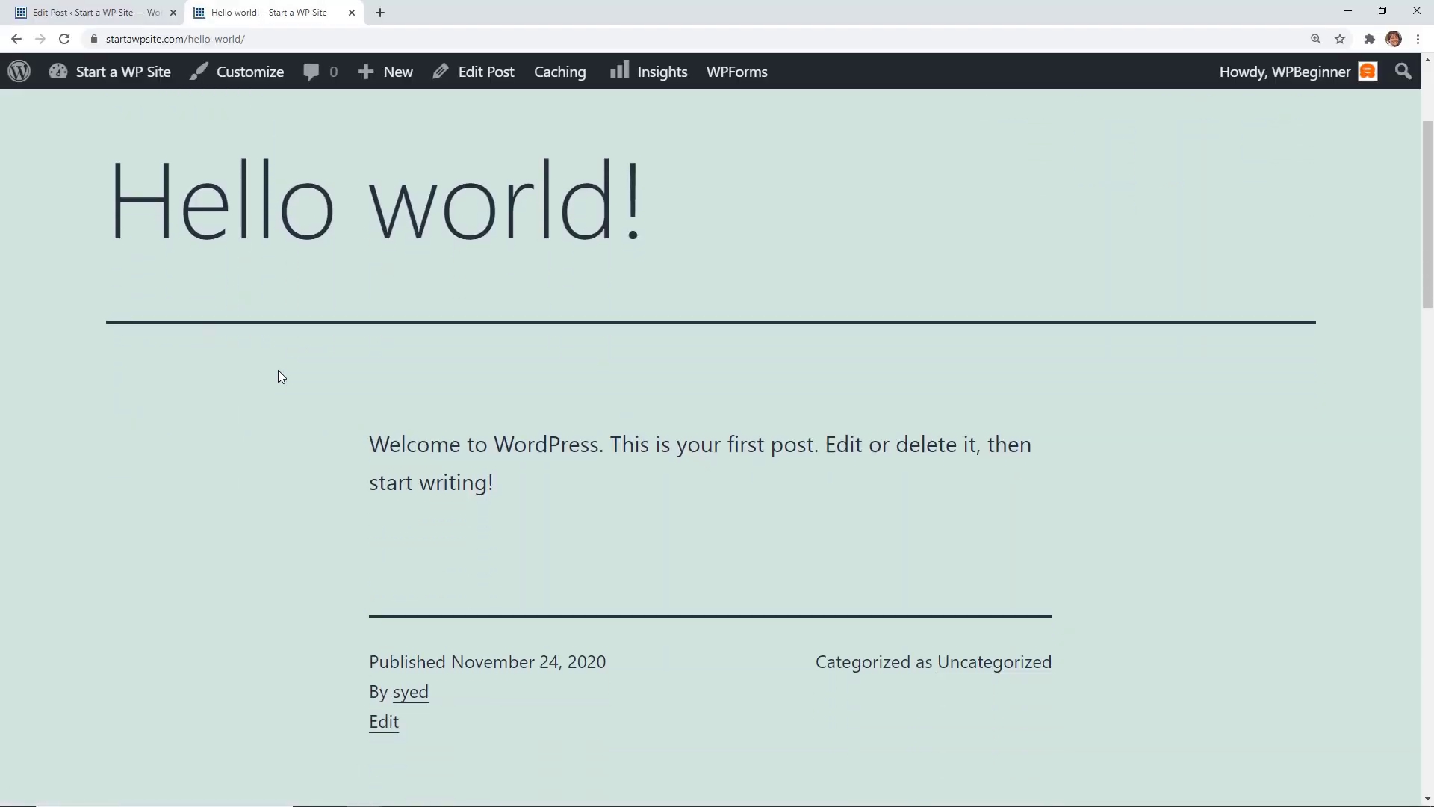
key(alt+Left)
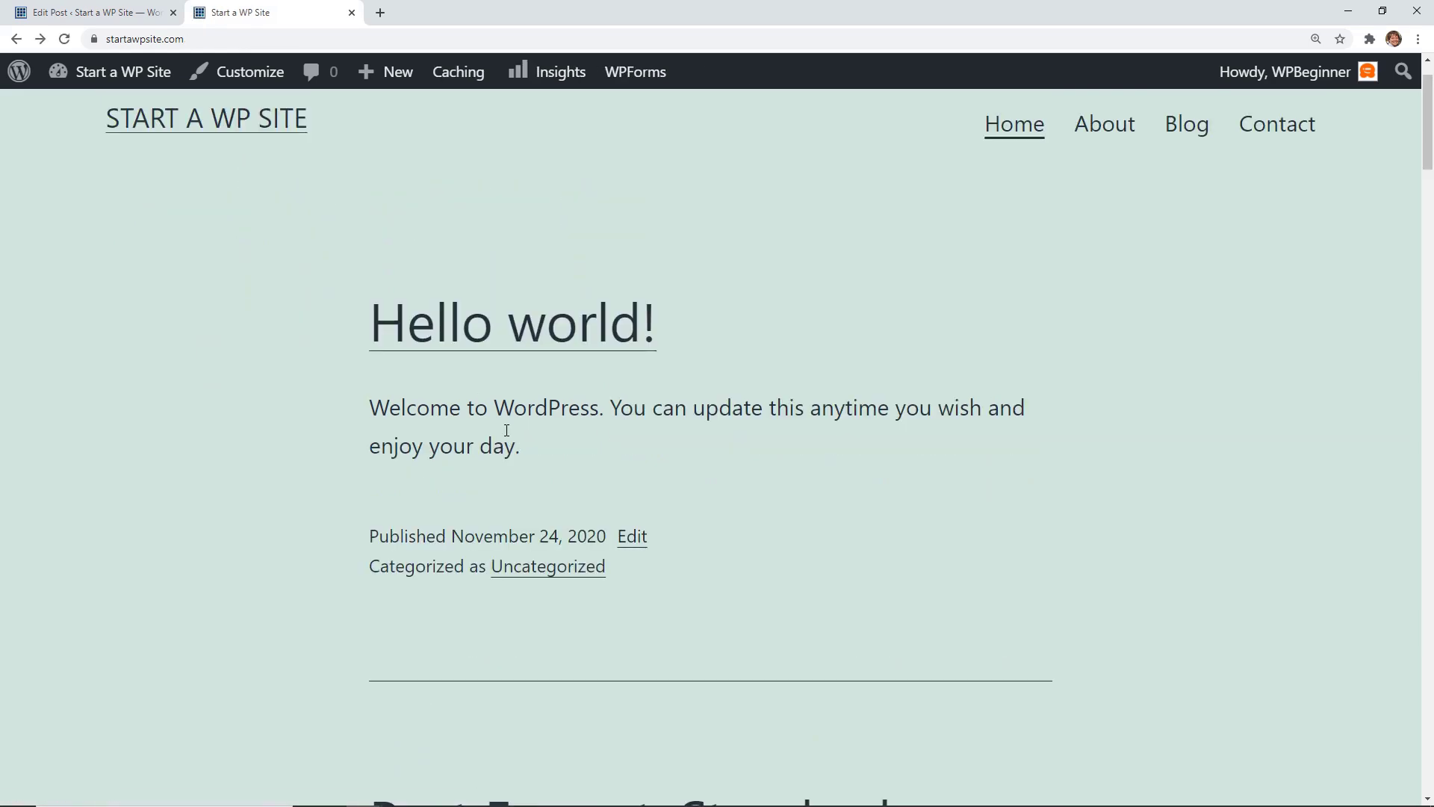
click(509, 360)
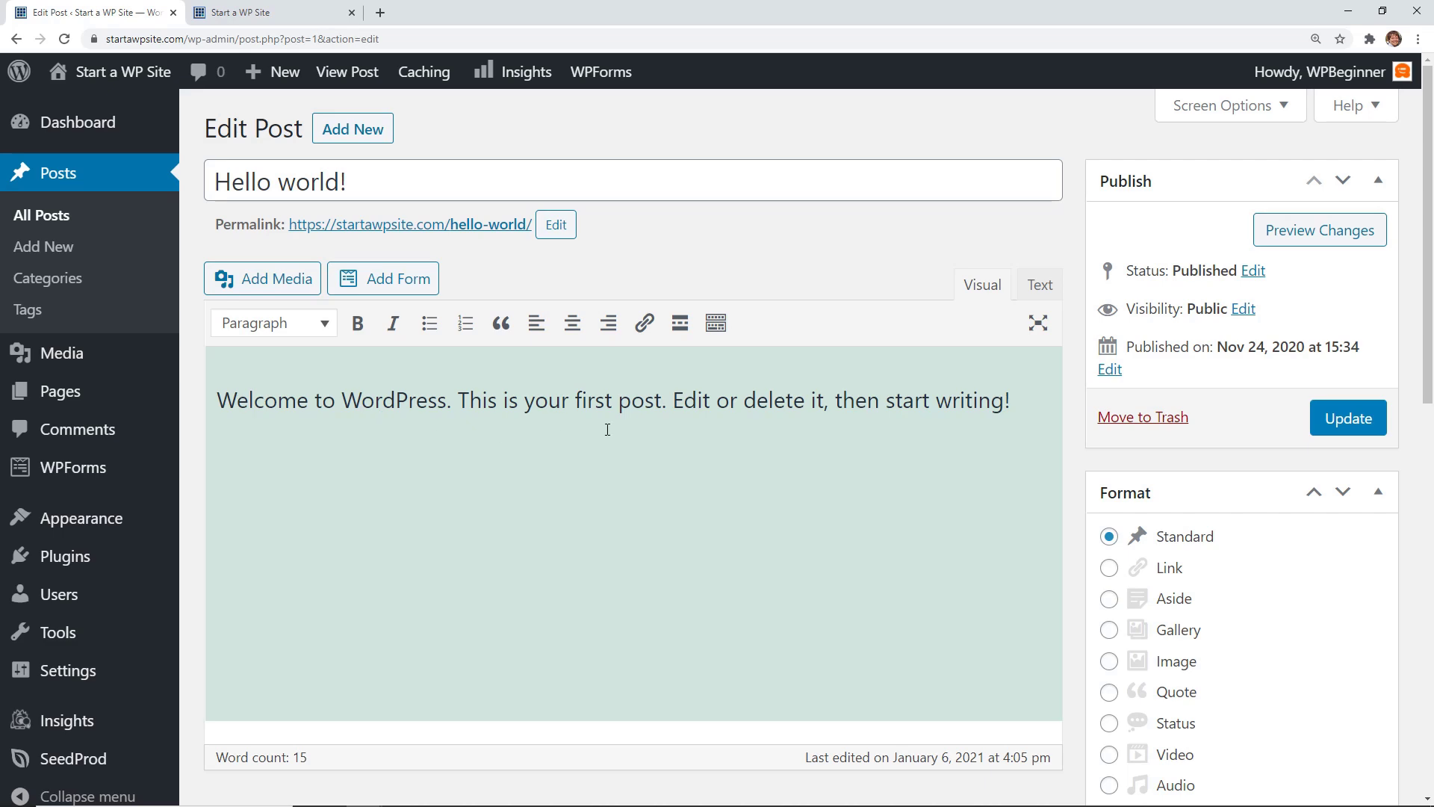
Enable the Excerpt panel in Screen Options and scroll to the Excerpt box.
click(1232, 118)
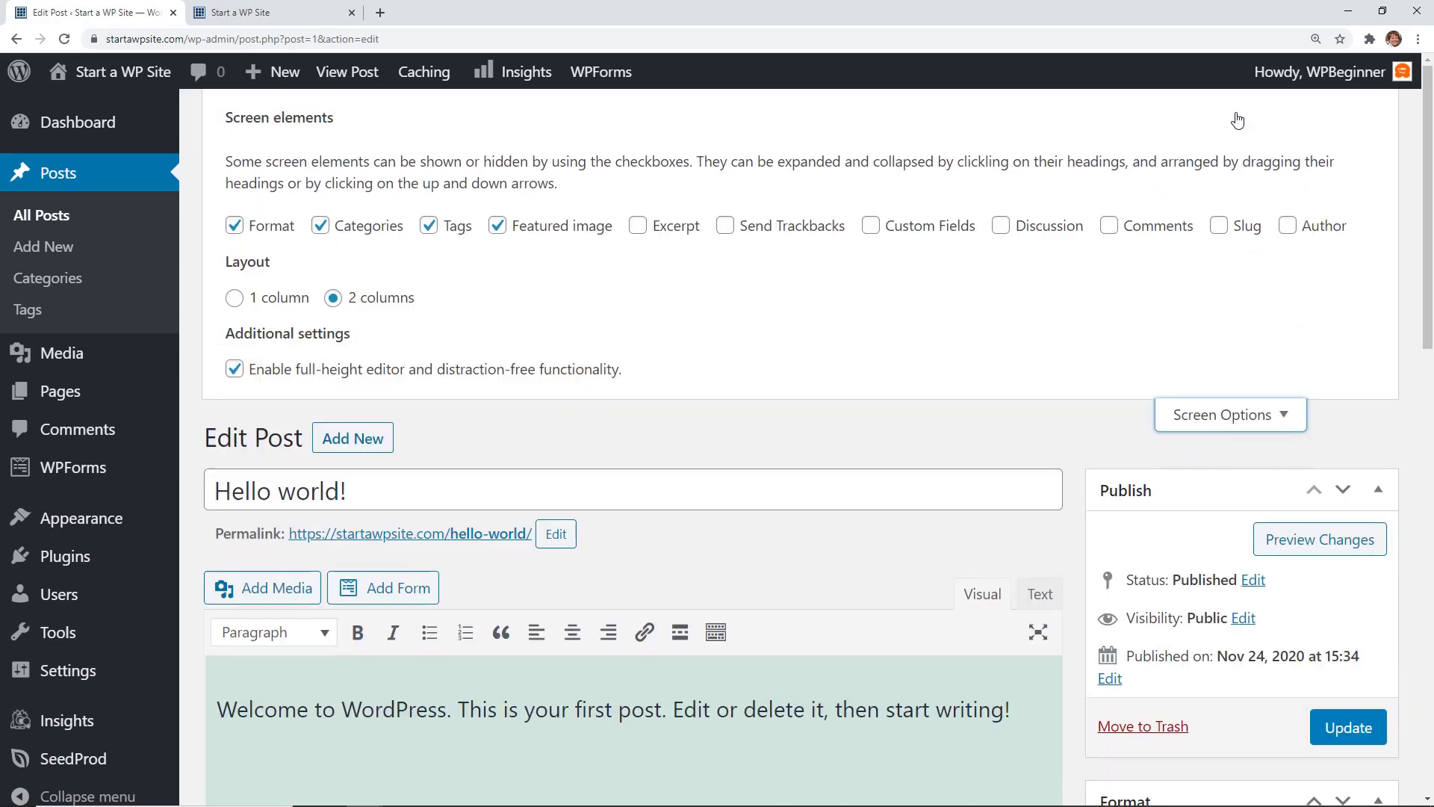
click(639, 228)
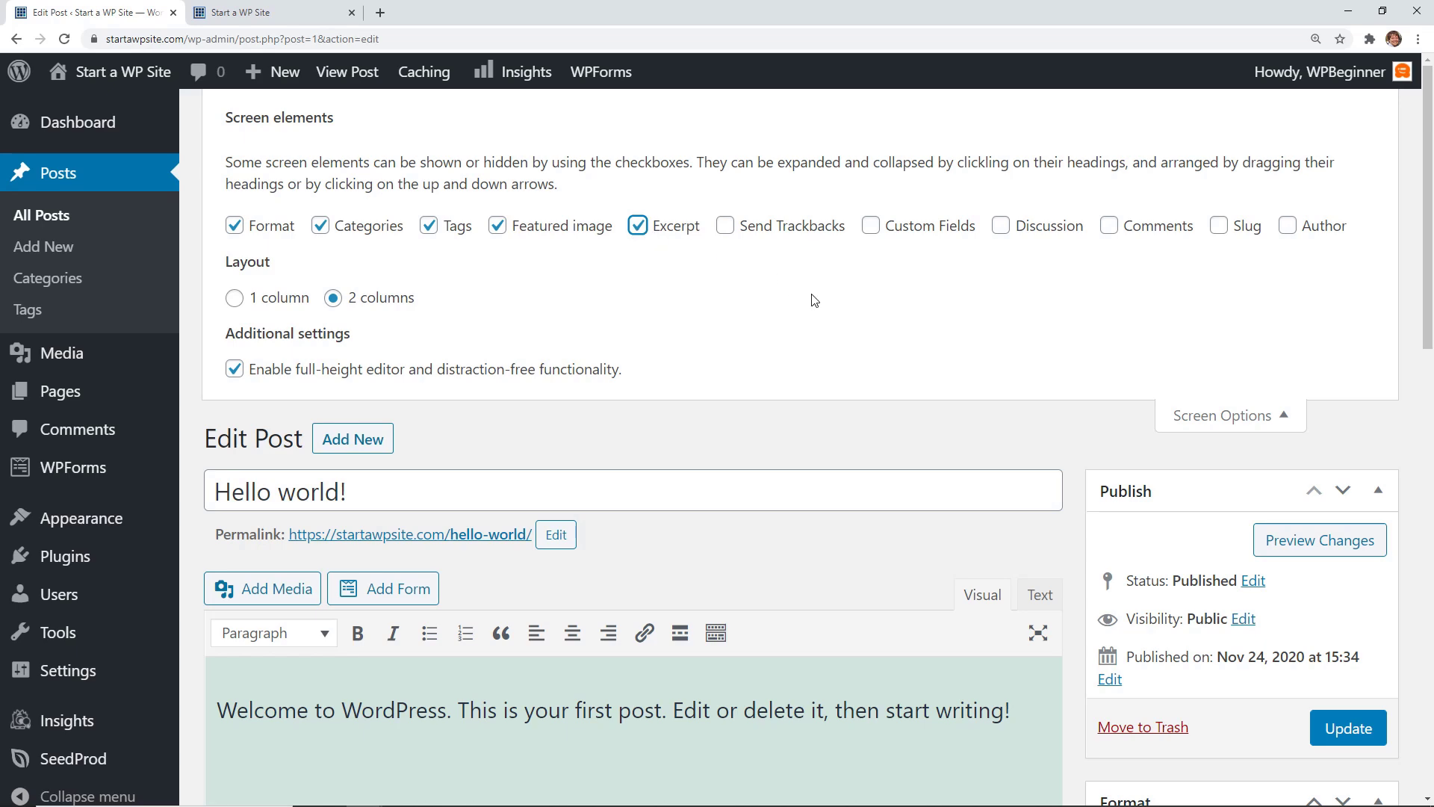
scroll(957, 332, down, 3)
scroll(958, 331, down, 7)
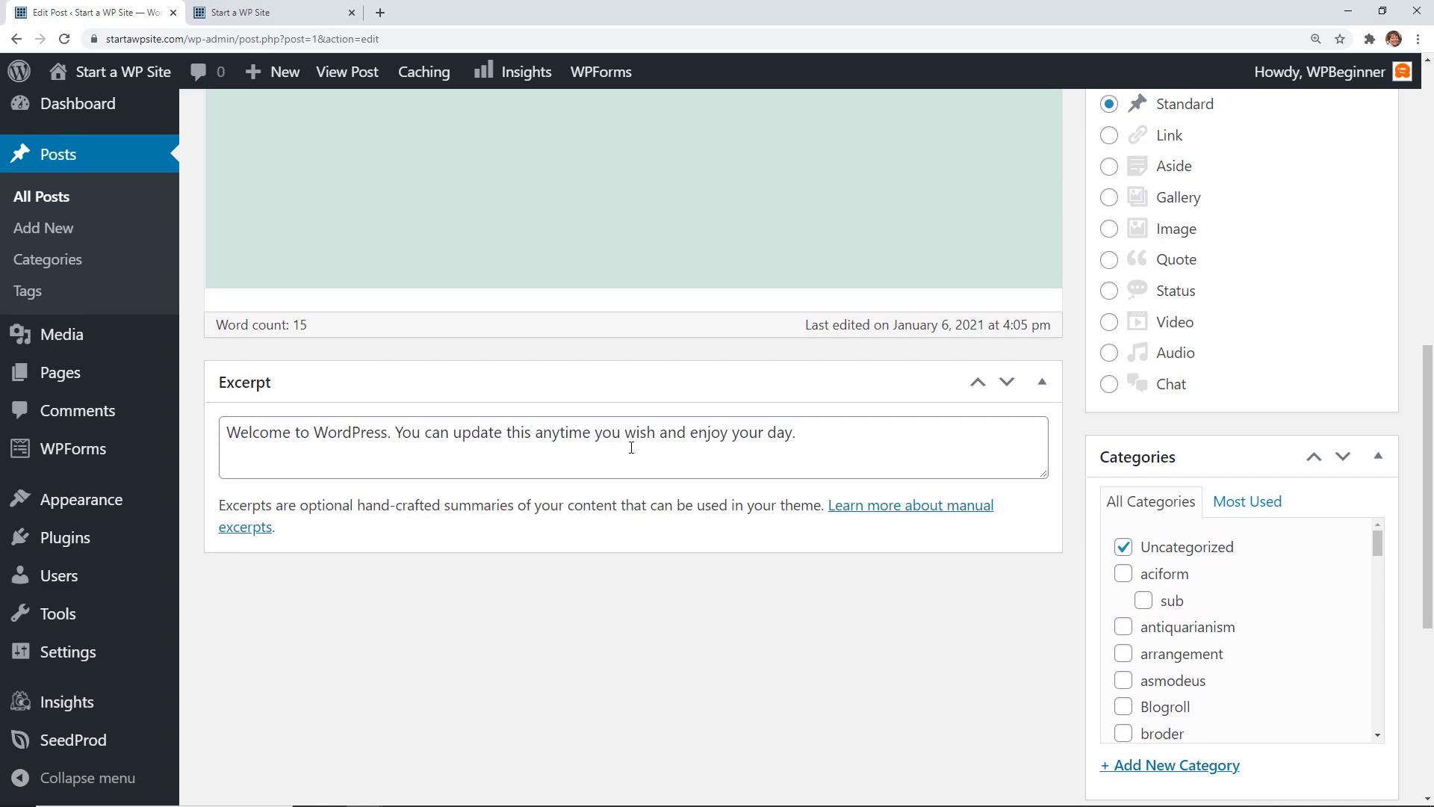
scroll(630, 448, up, 10)
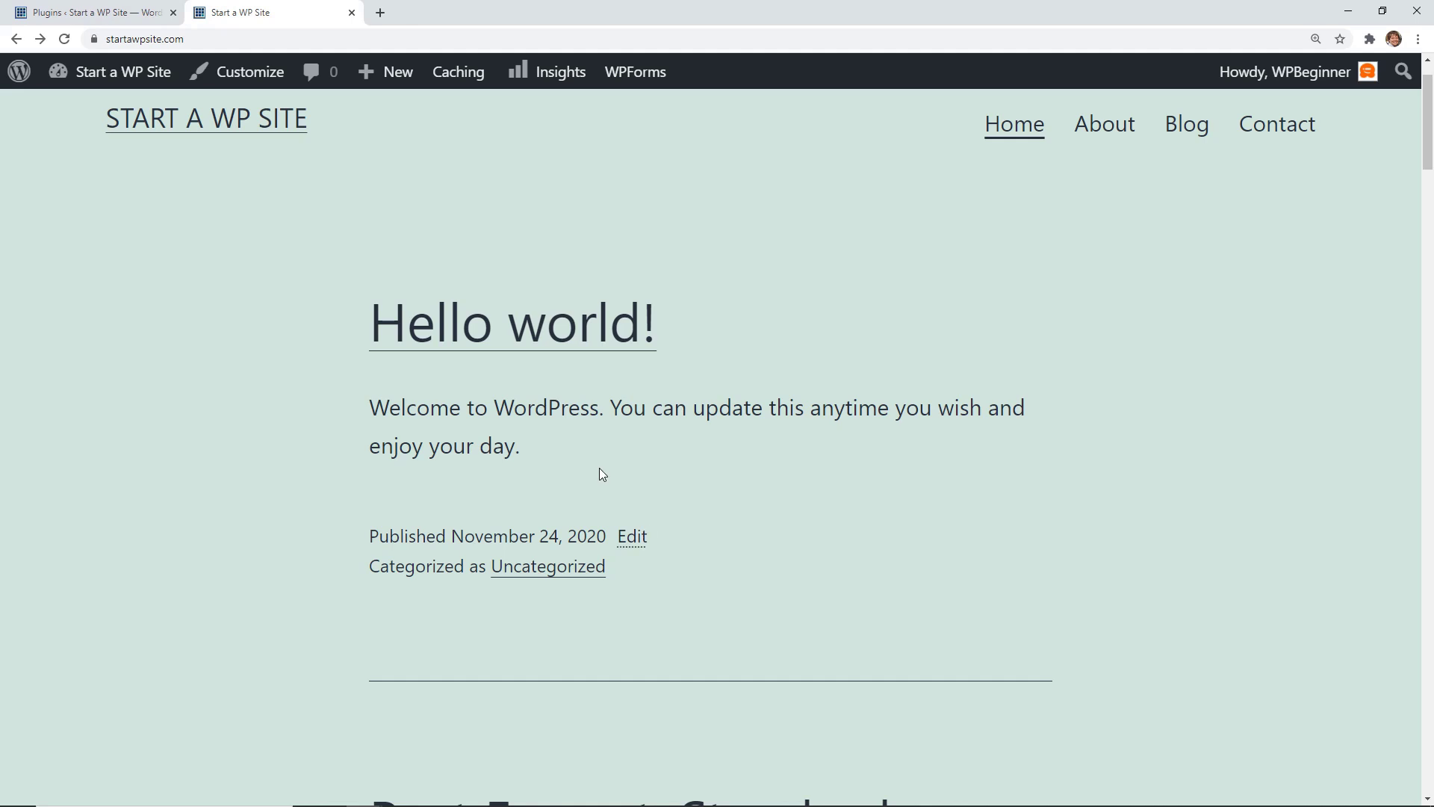
Open the Hello world! post from the homepage to read its full text.
click(557, 335)
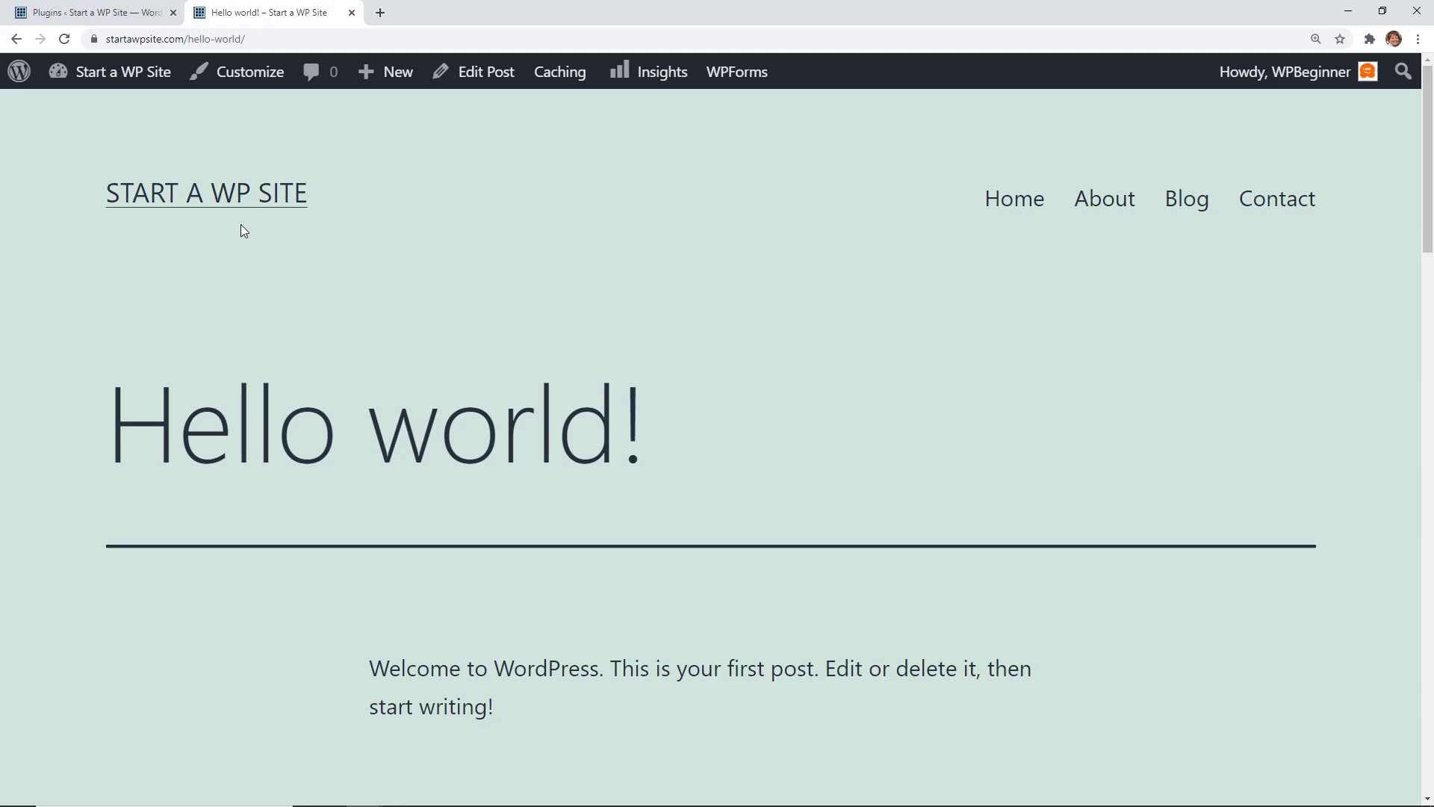
Create a post titled 'How to Customize Excerpt' with the article text pasted in.
click(351, 13)
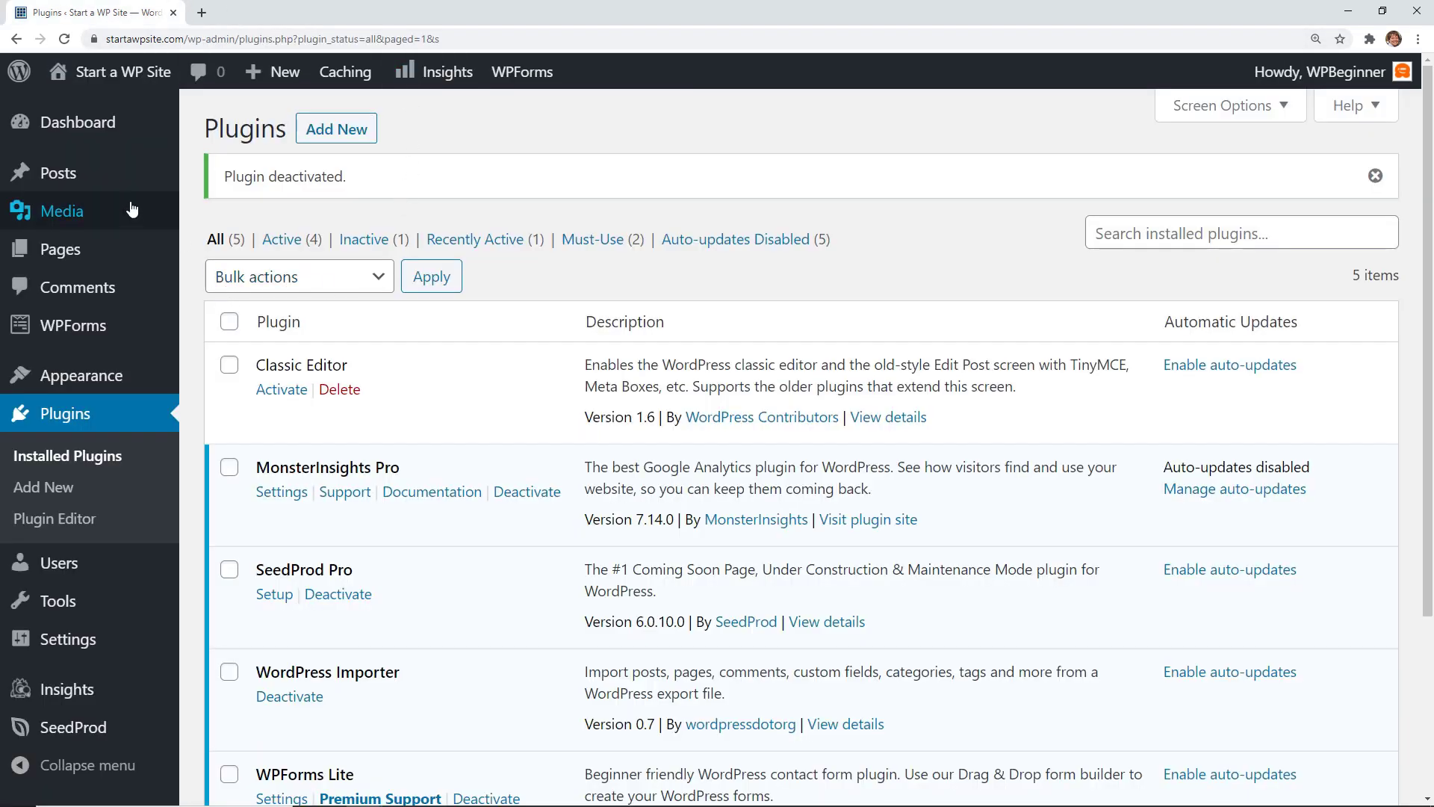
click(59, 172)
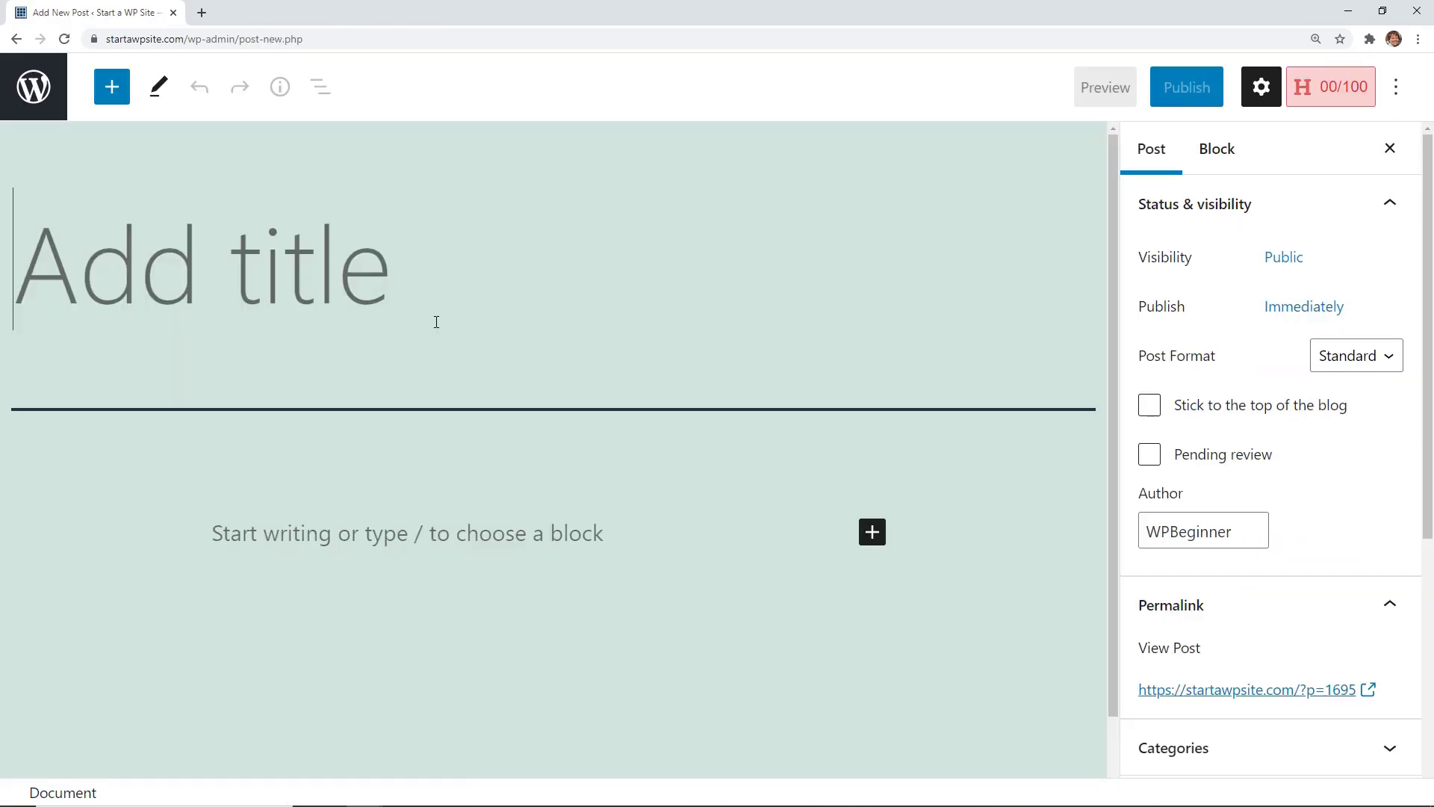
text(How to Customize Excer)
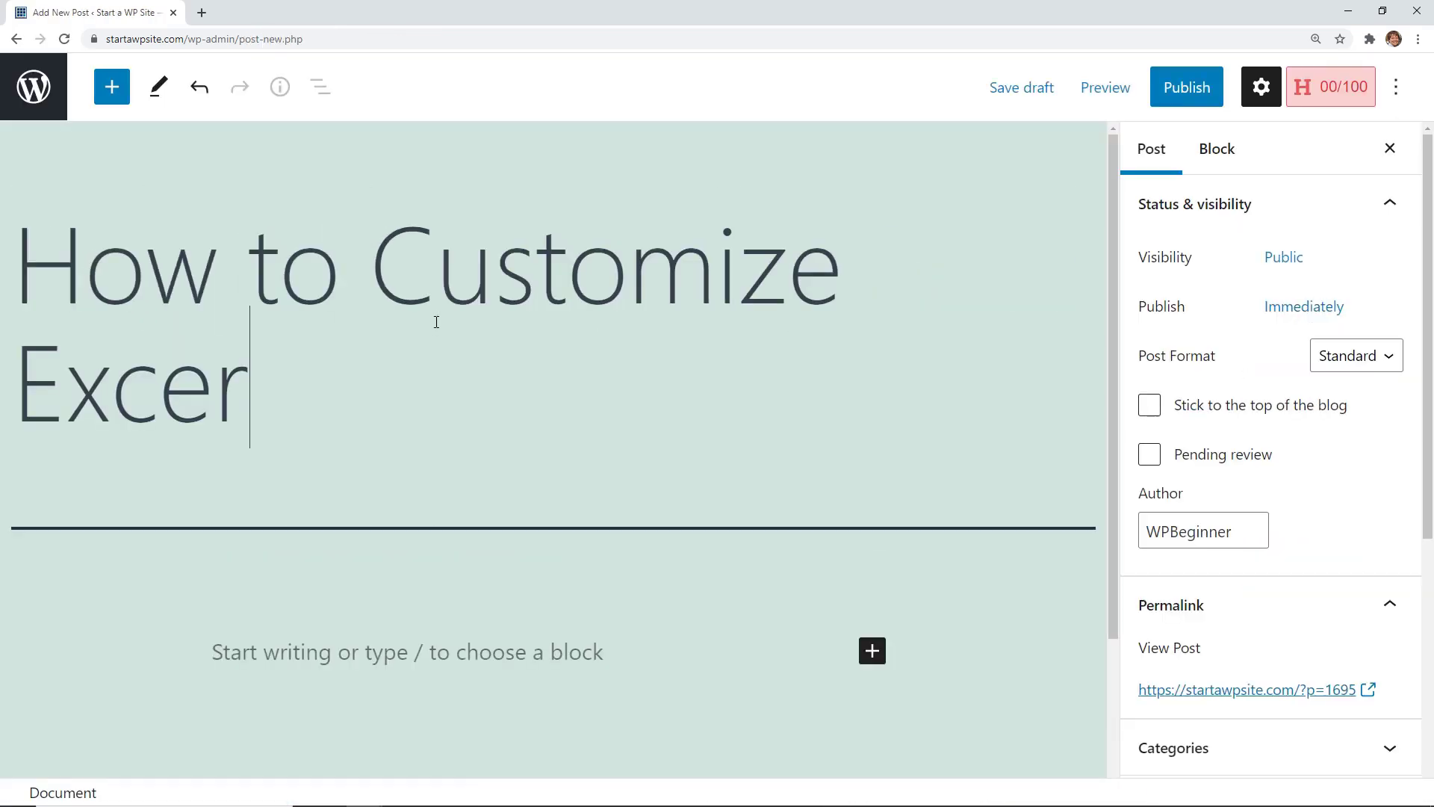
text(pt)
key(Return)
key(ctrl+v)
scroll(319, 575, up, 10)
scroll(320, 575, down, 4)
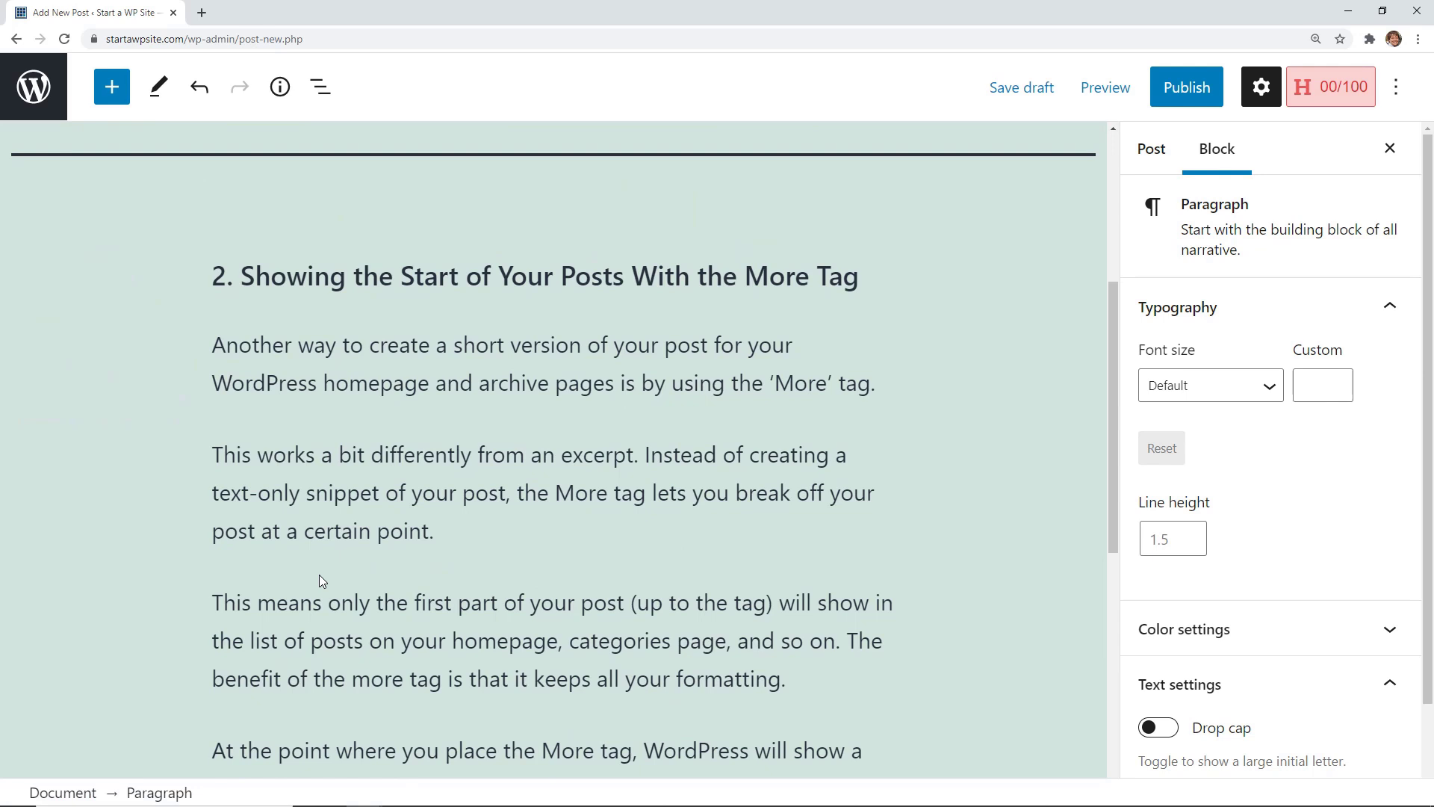
Insert a More block after the paragraph ending 'tag.' and hide the excerpt on the full post.
click(879, 387)
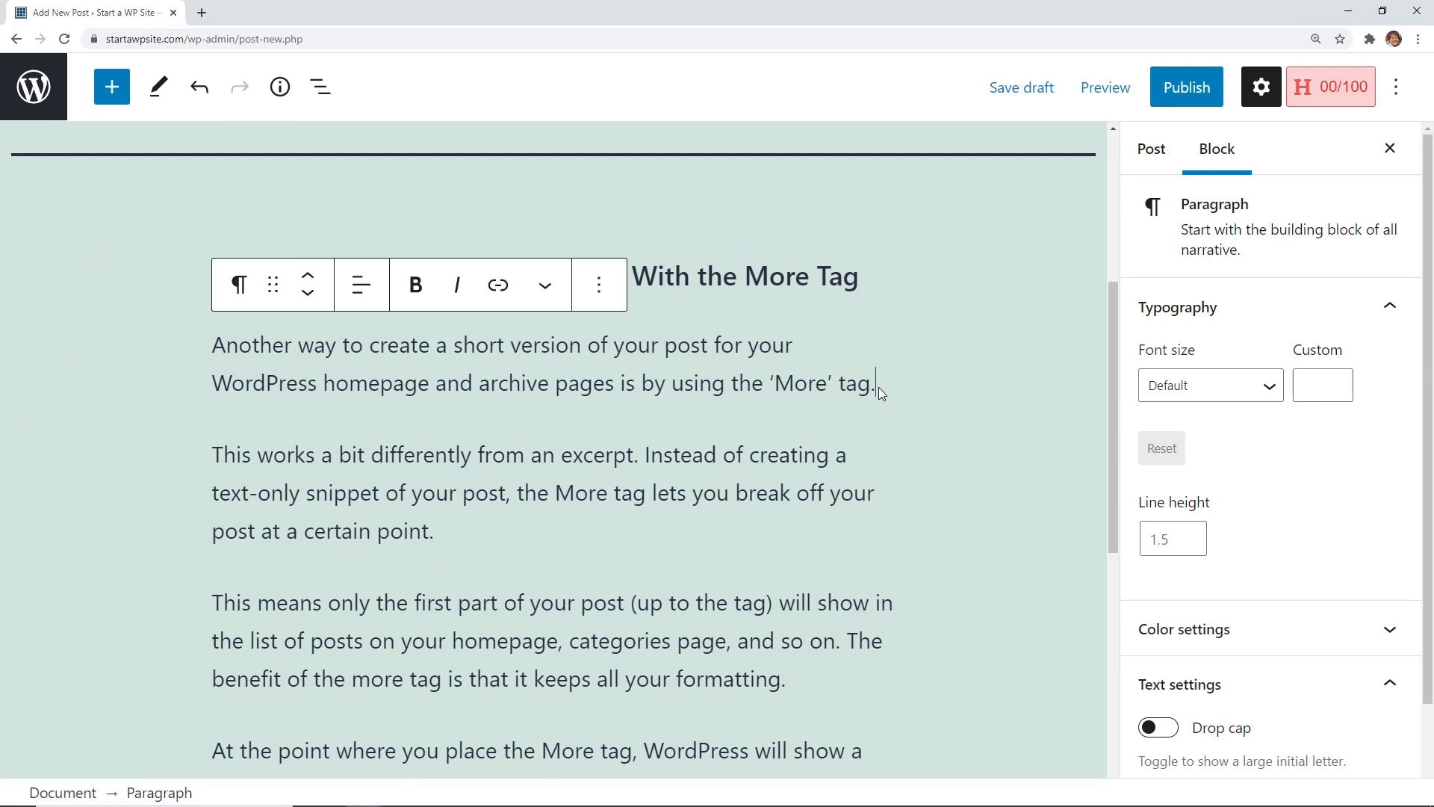
key(Return)
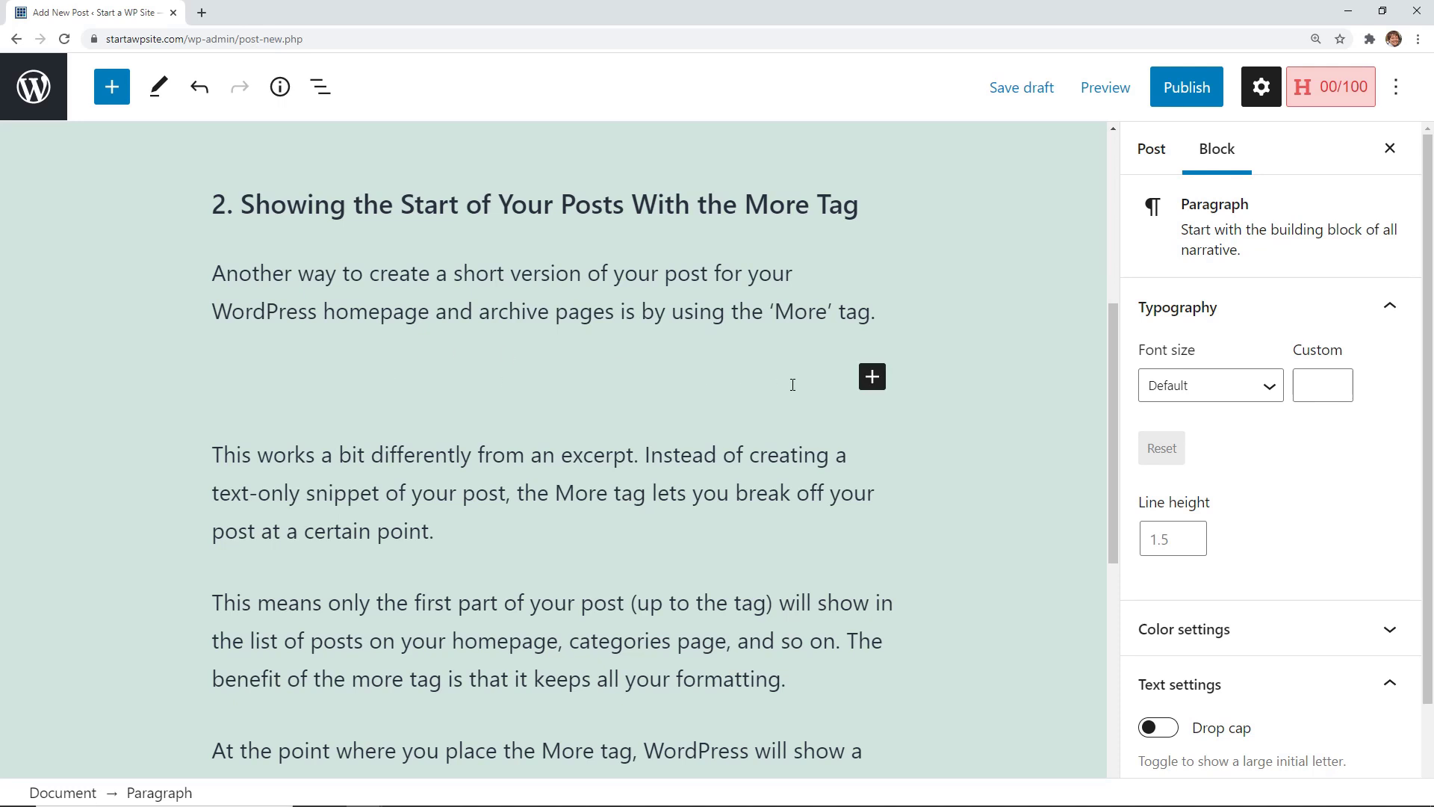
click(110, 87)
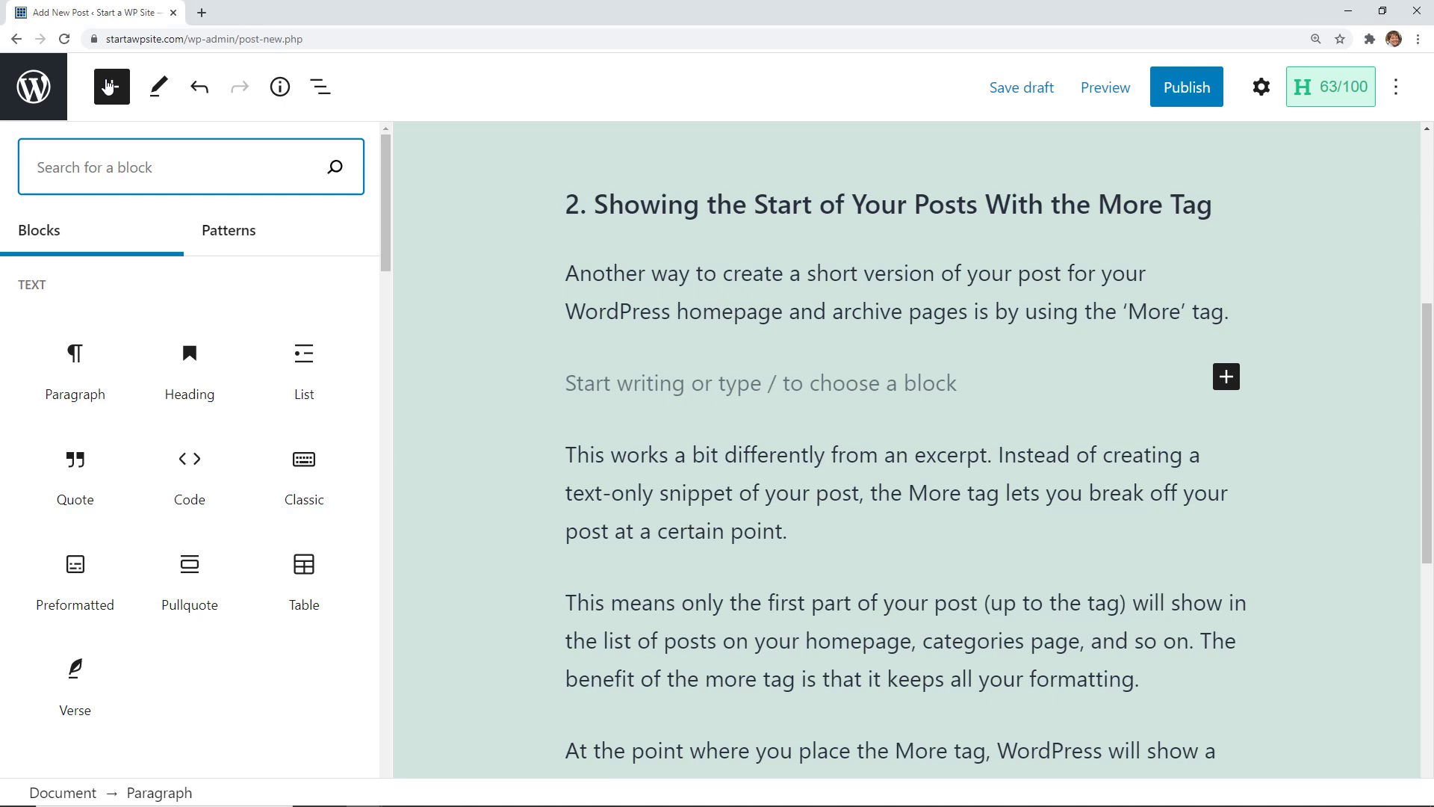
text(more)
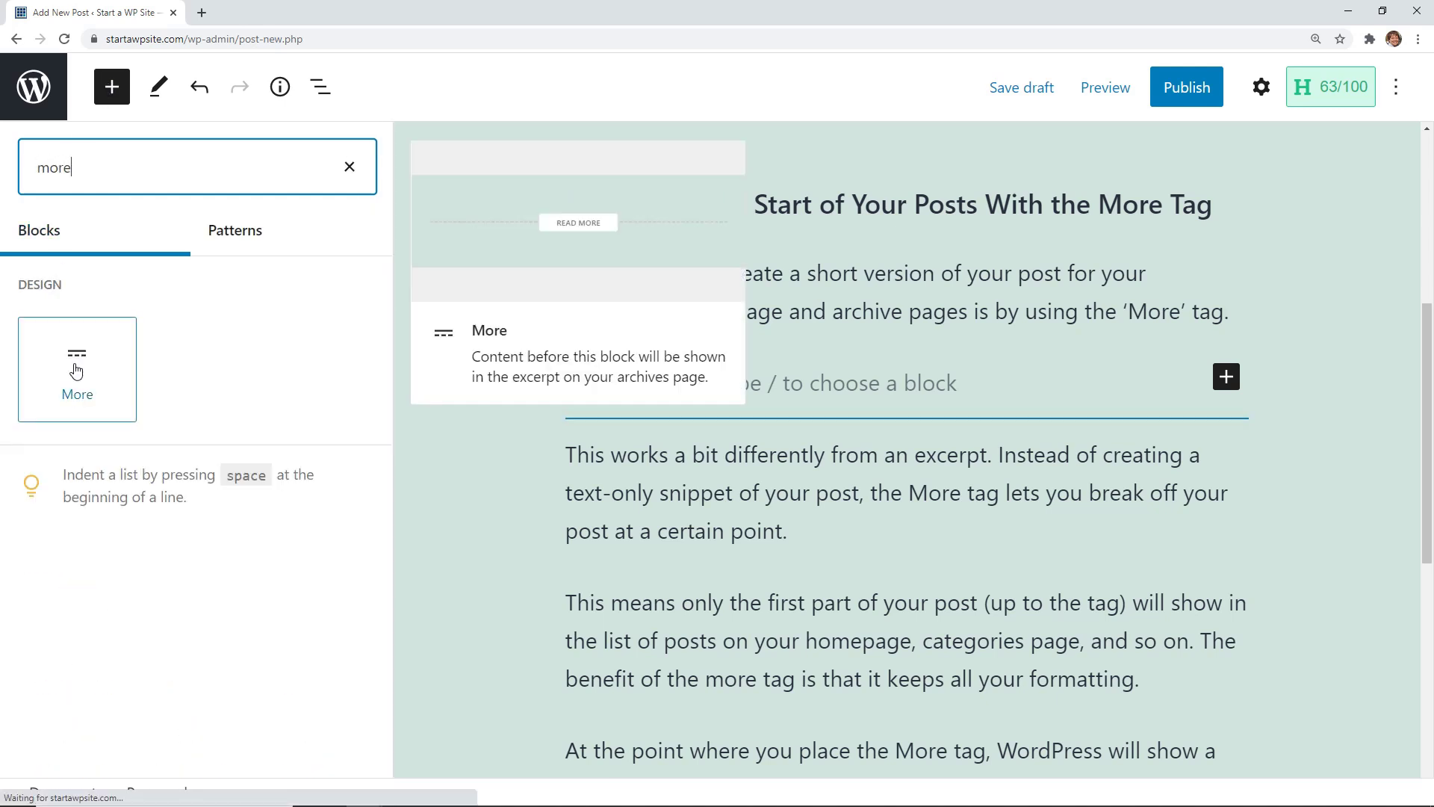
click(75, 371)
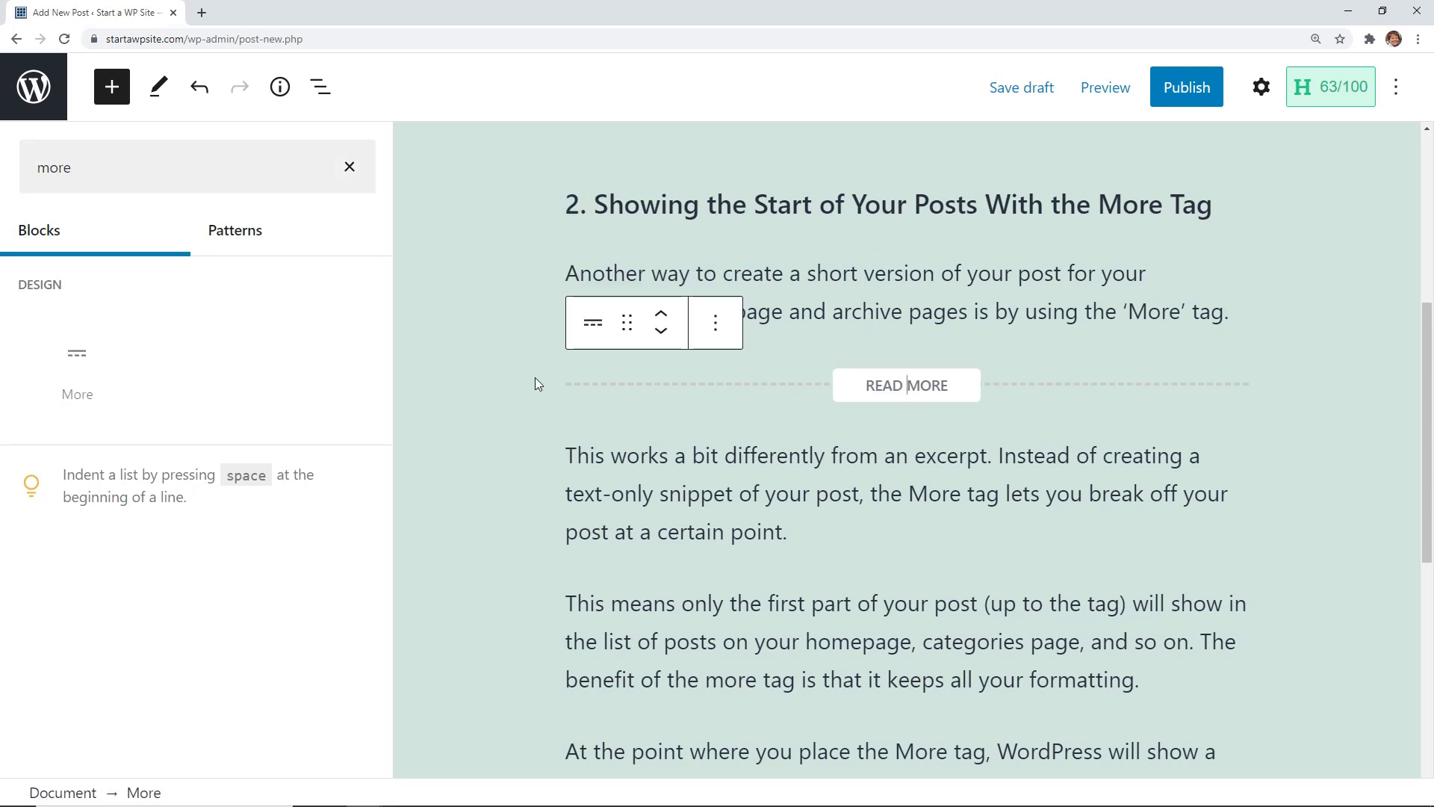
key(ctrl+shift+comma)
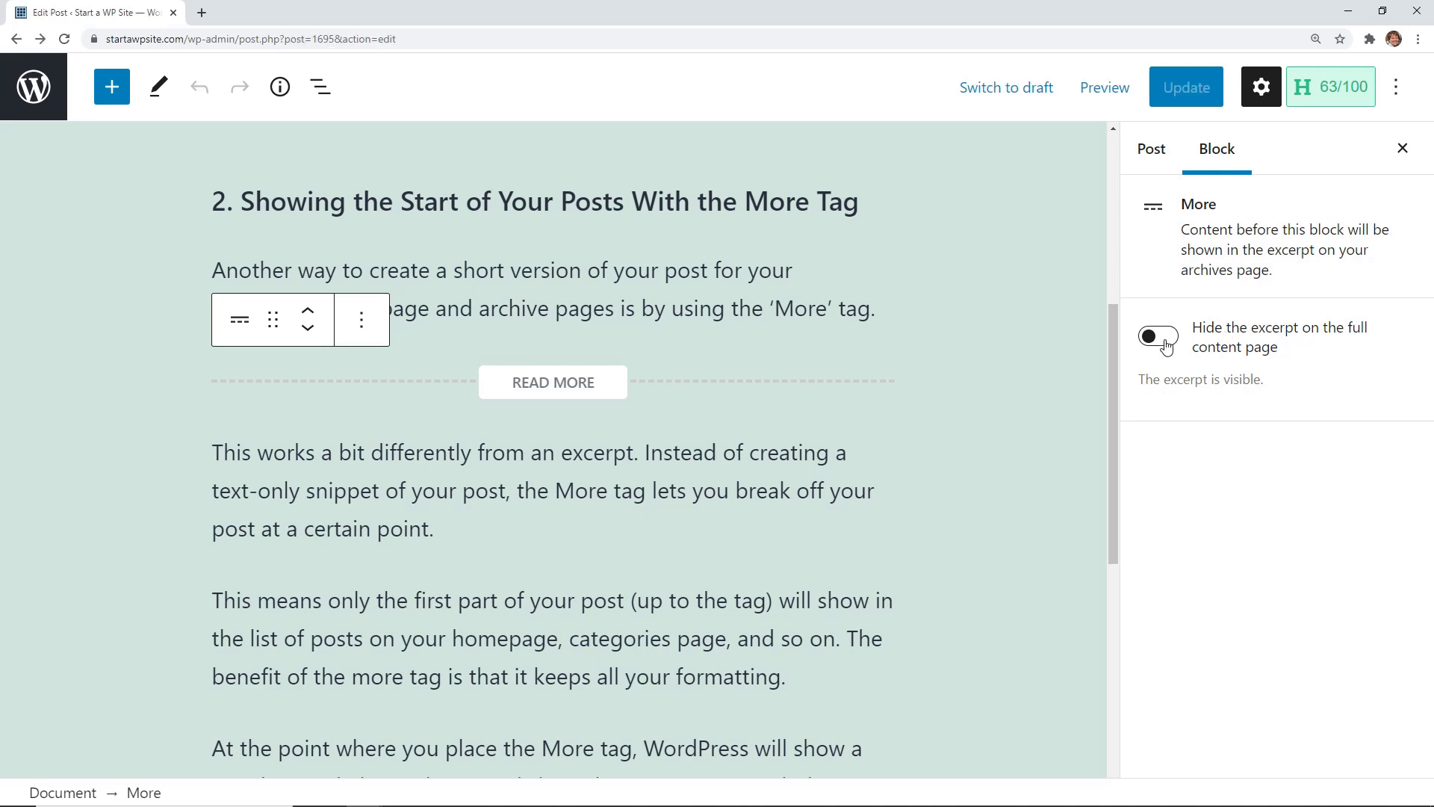
click(1158, 337)
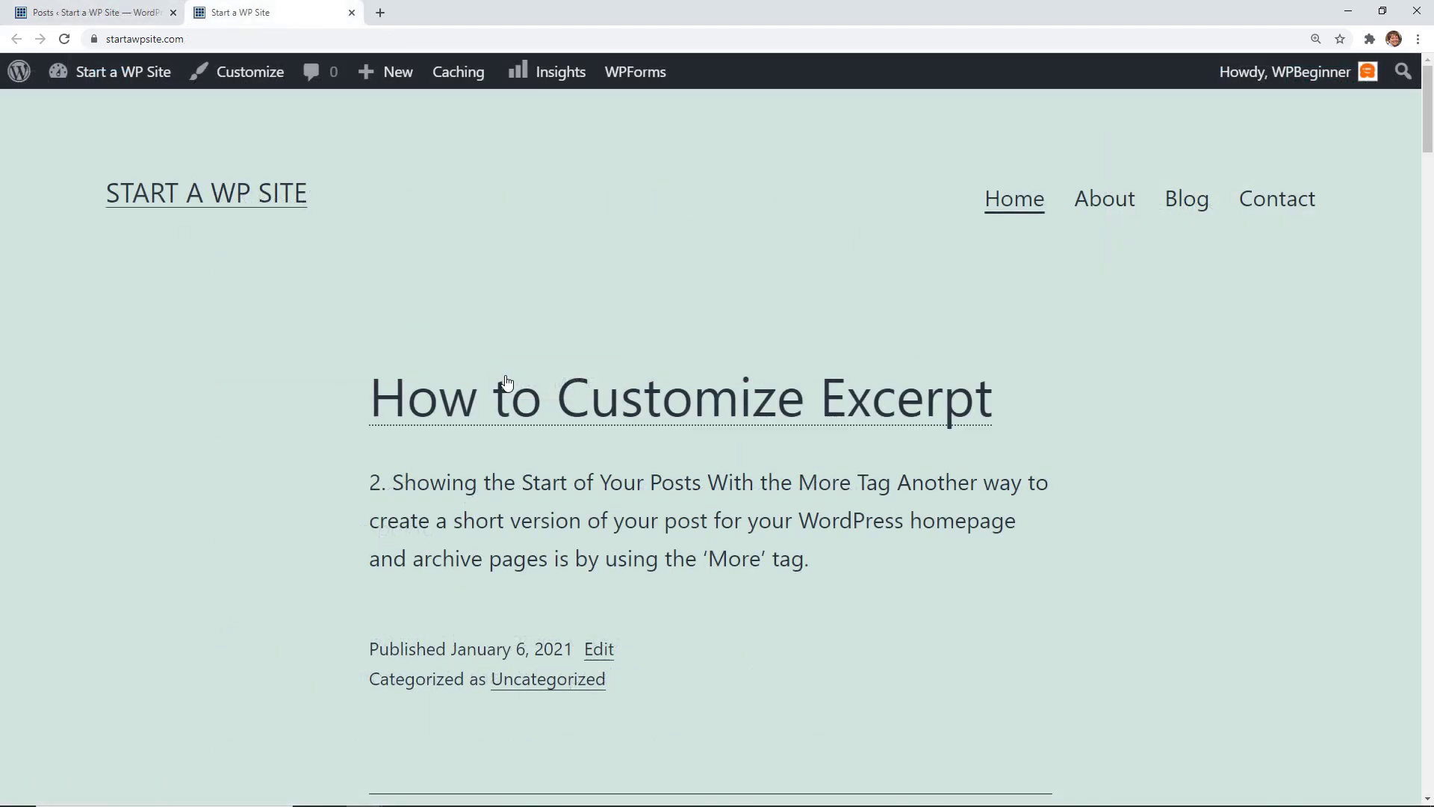
Open the How to Customize Excerpt post from the homepage and scroll through it.
click(648, 418)
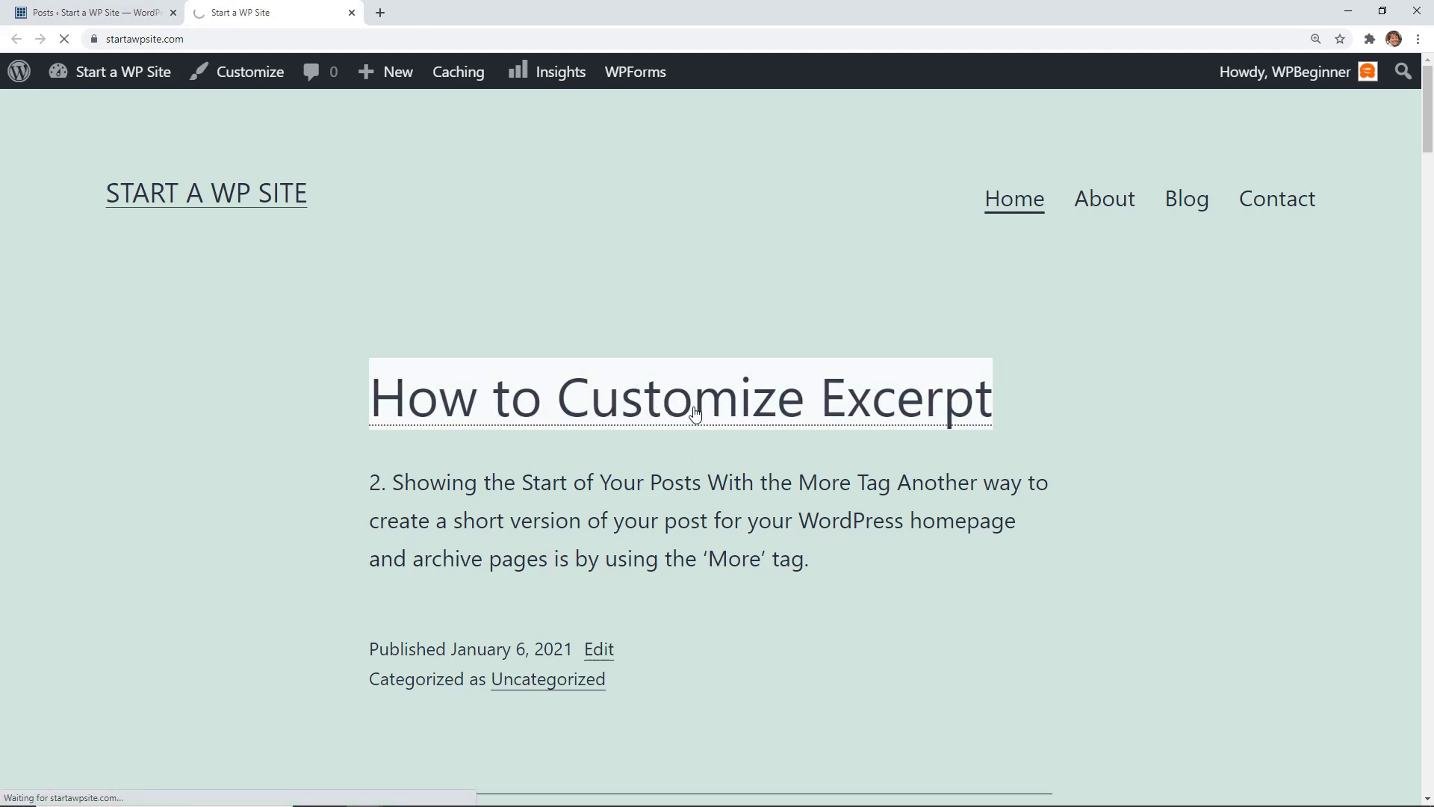
scroll(701, 410, down, 3)
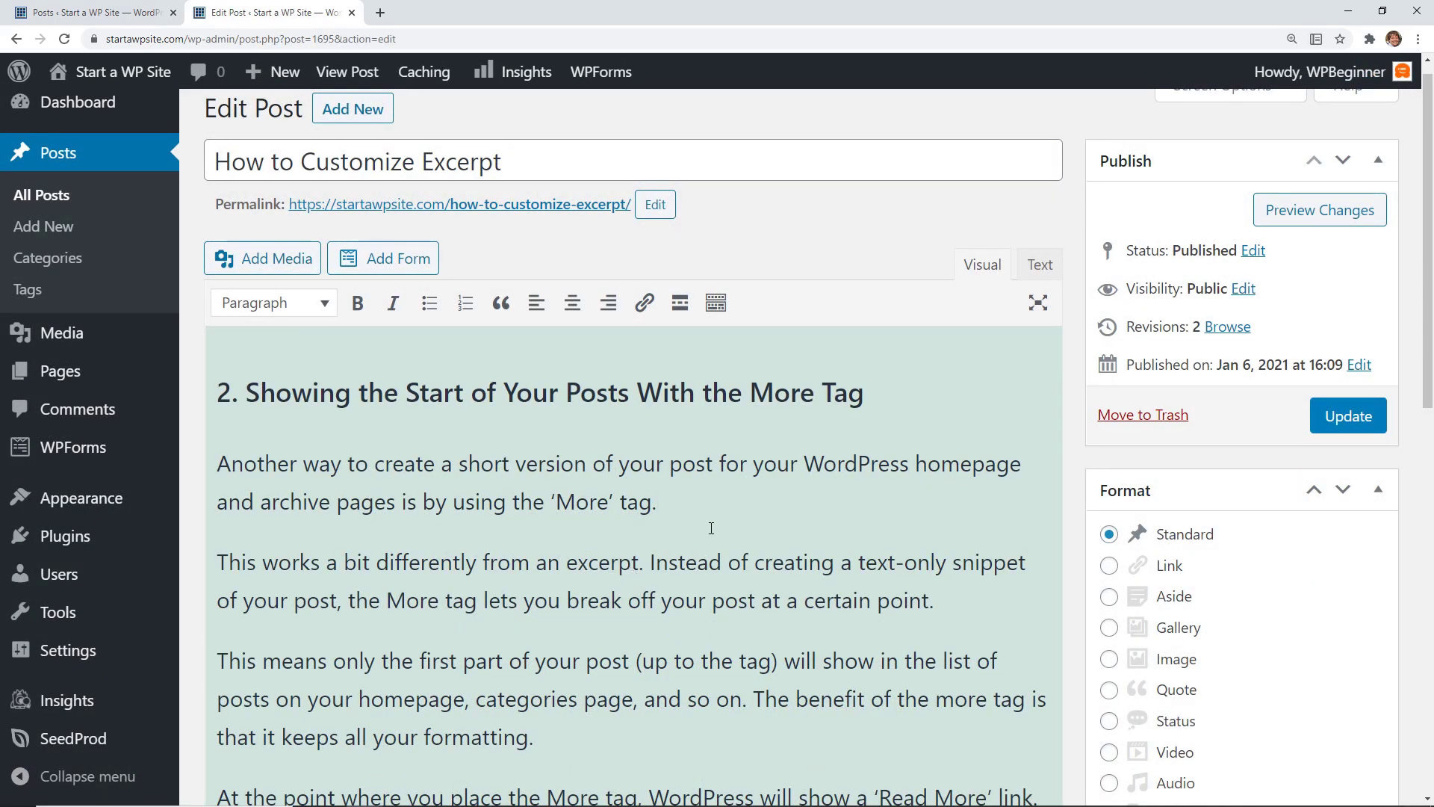
Insert a More tag on a new line after 'the More tag.' in the classic editor.
key(Return)
scroll(755, 332, down, 1)
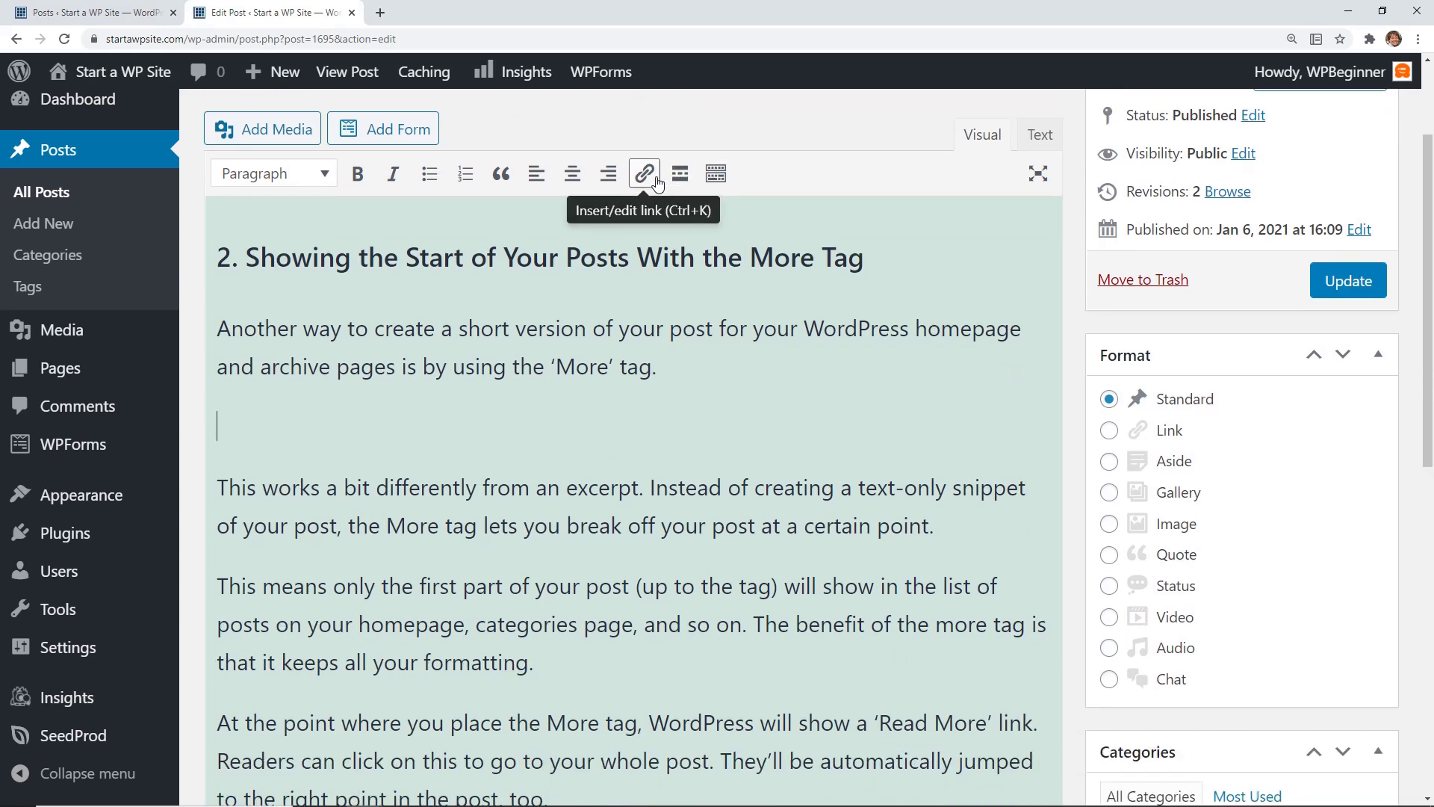
click(687, 174)
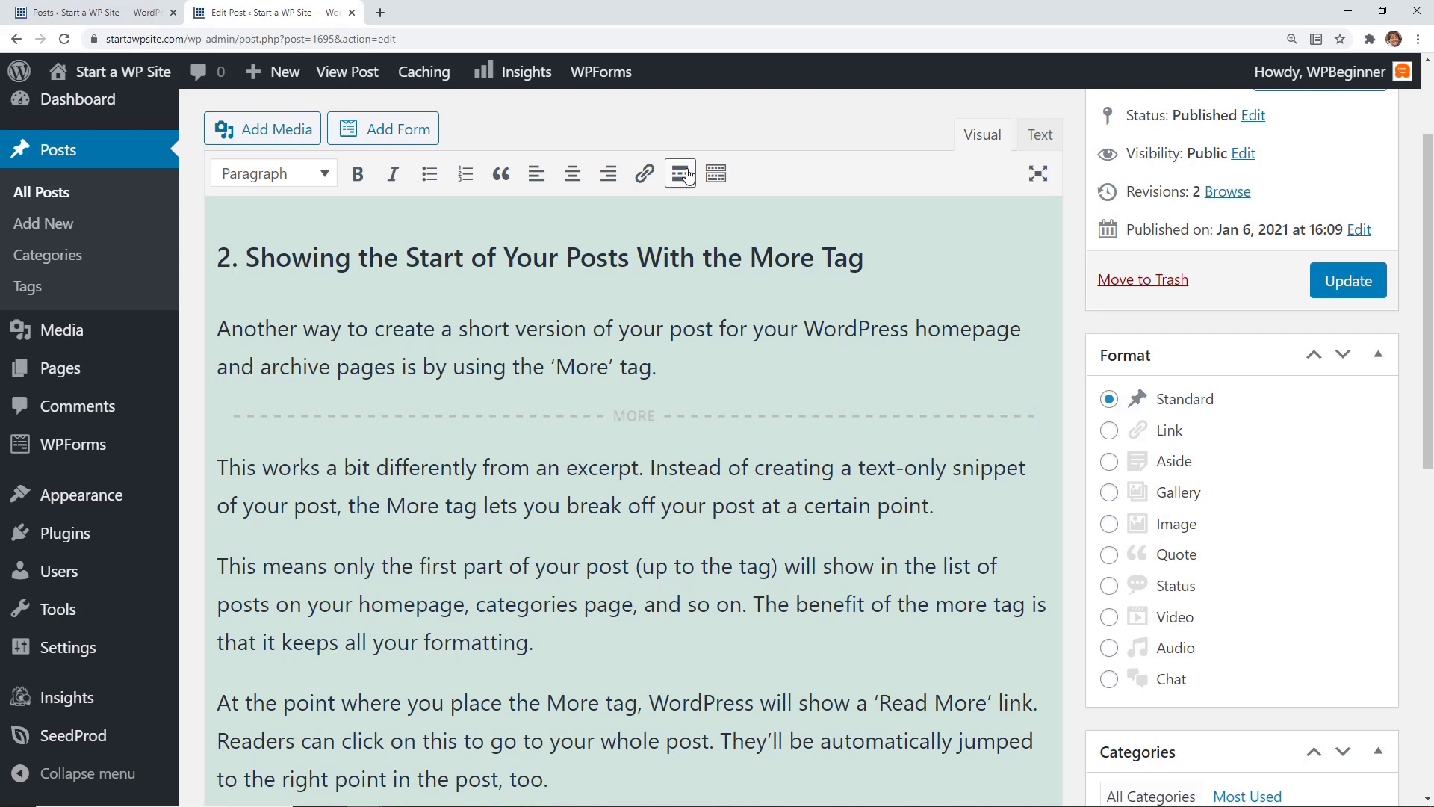
click(631, 419)
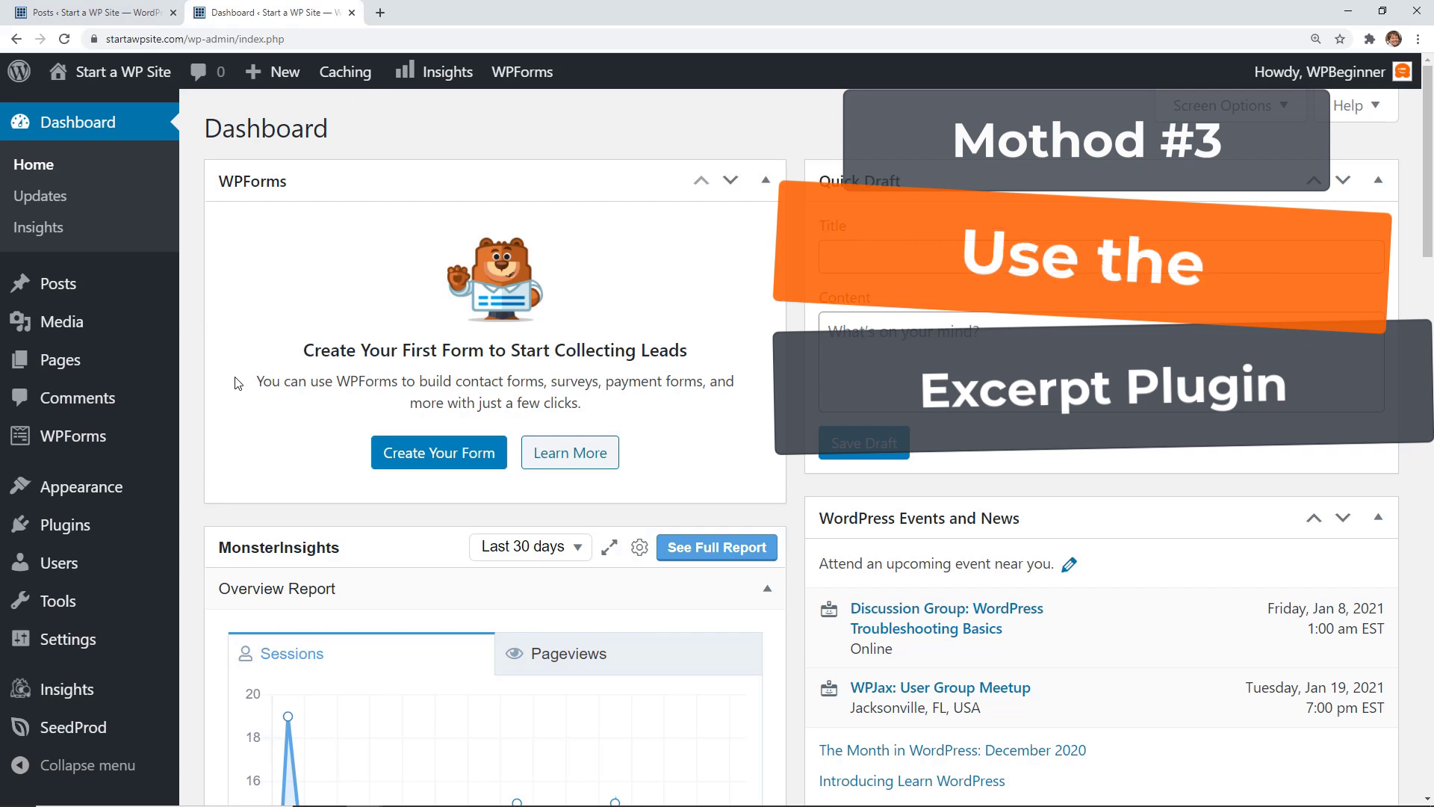
Search 'advanced excerpts' in Add New Plugins, then install and activate Advanced Excerpt.
mouse_move(186, 523)
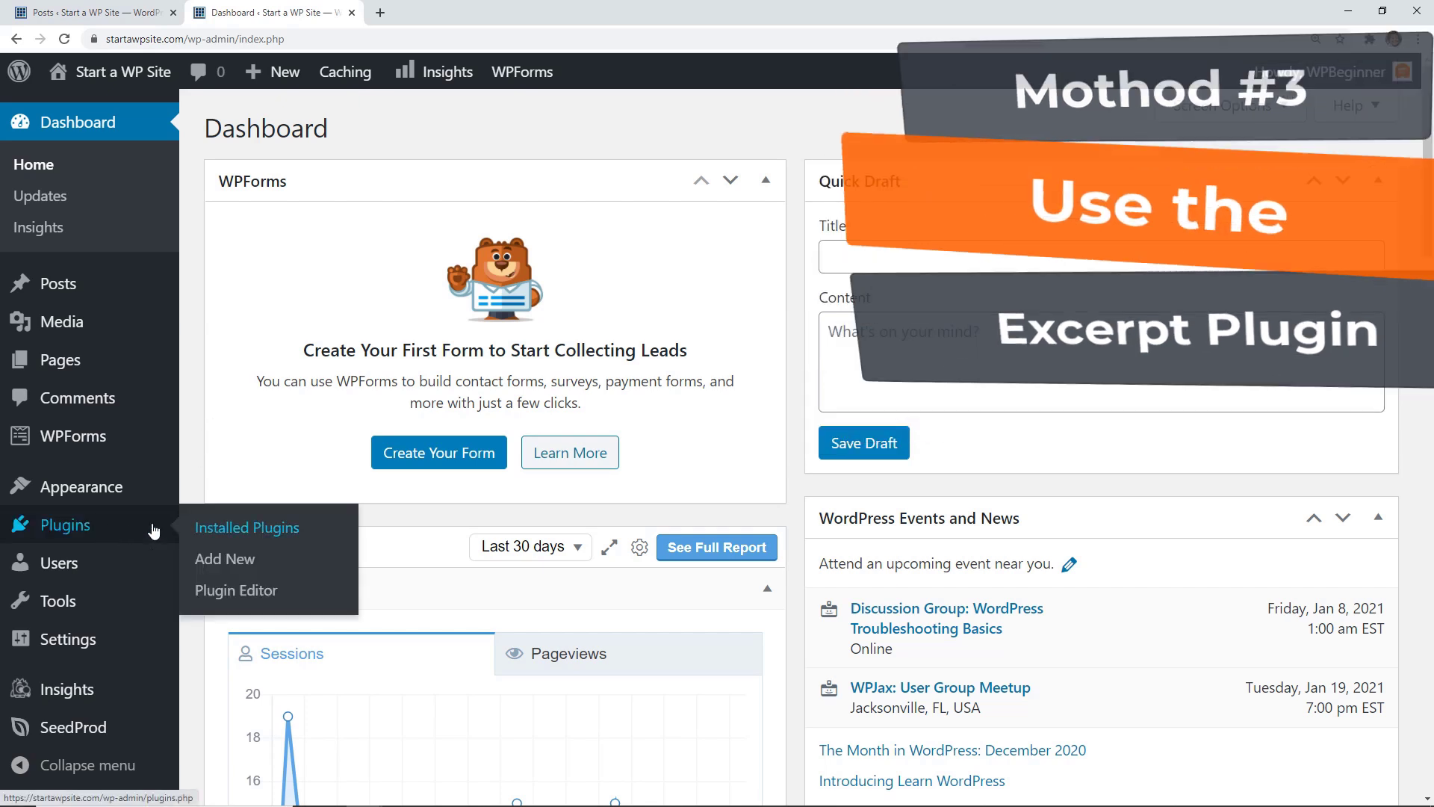
click(211, 569)
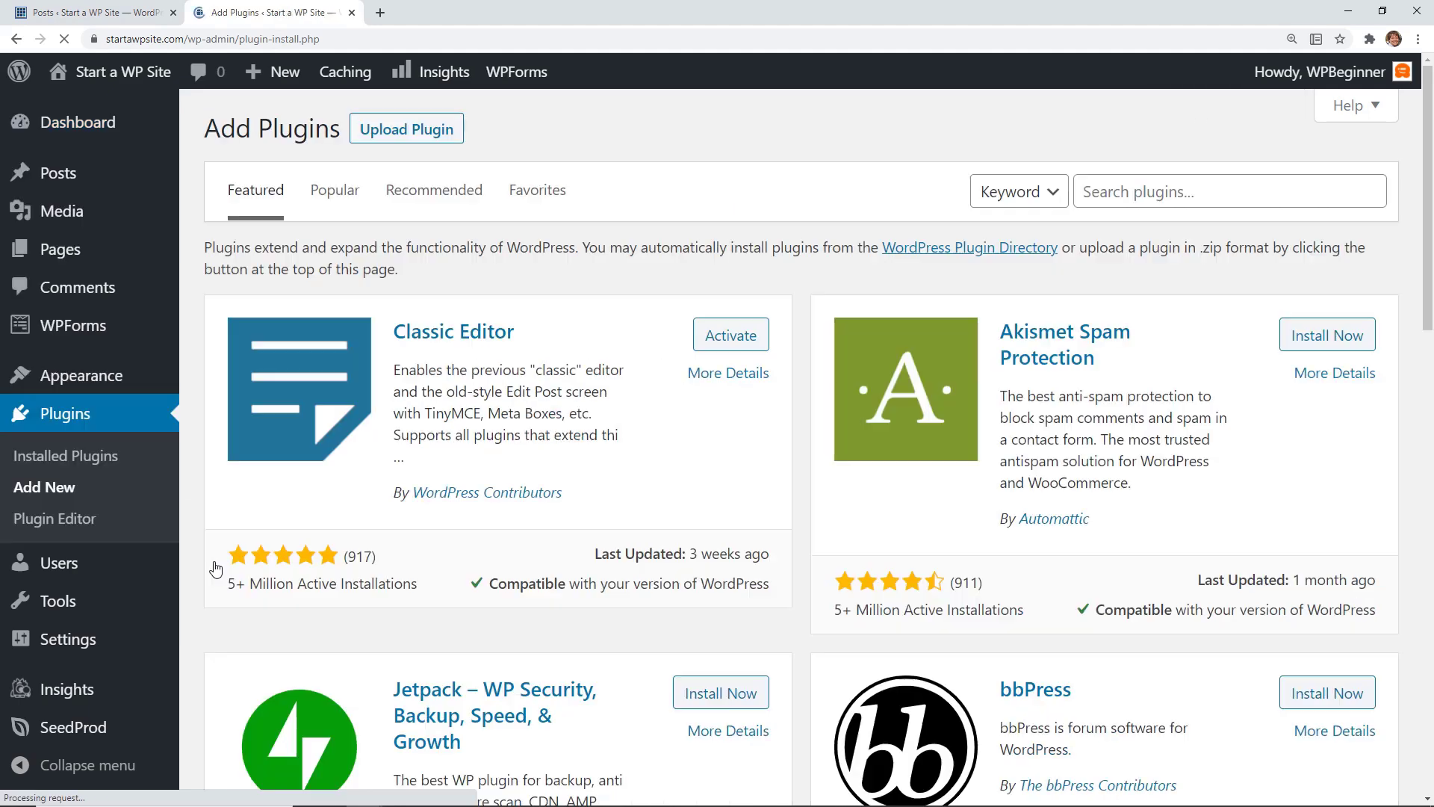
click(1116, 187)
text(advanced excerpts)
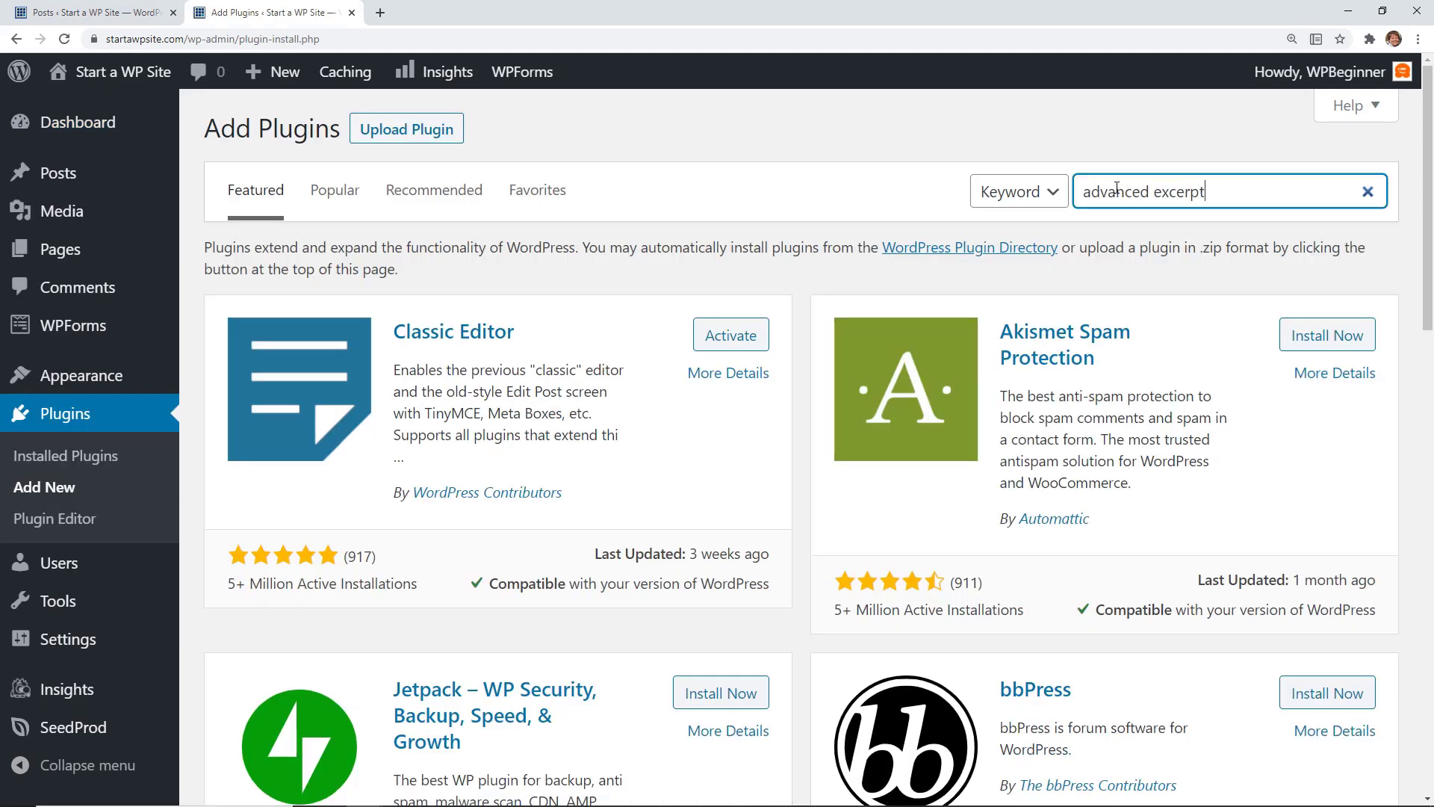
click(722, 325)
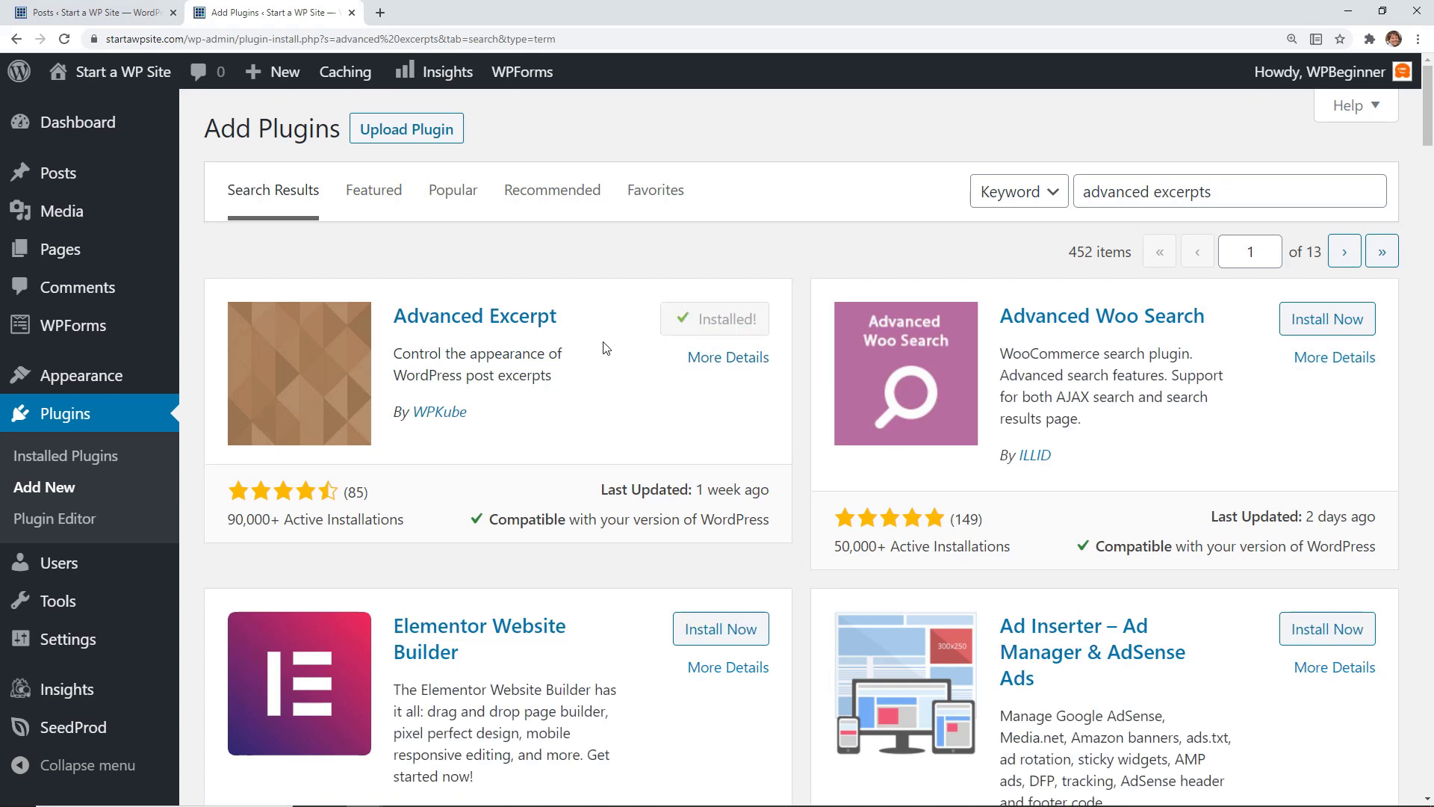
click(709, 327)
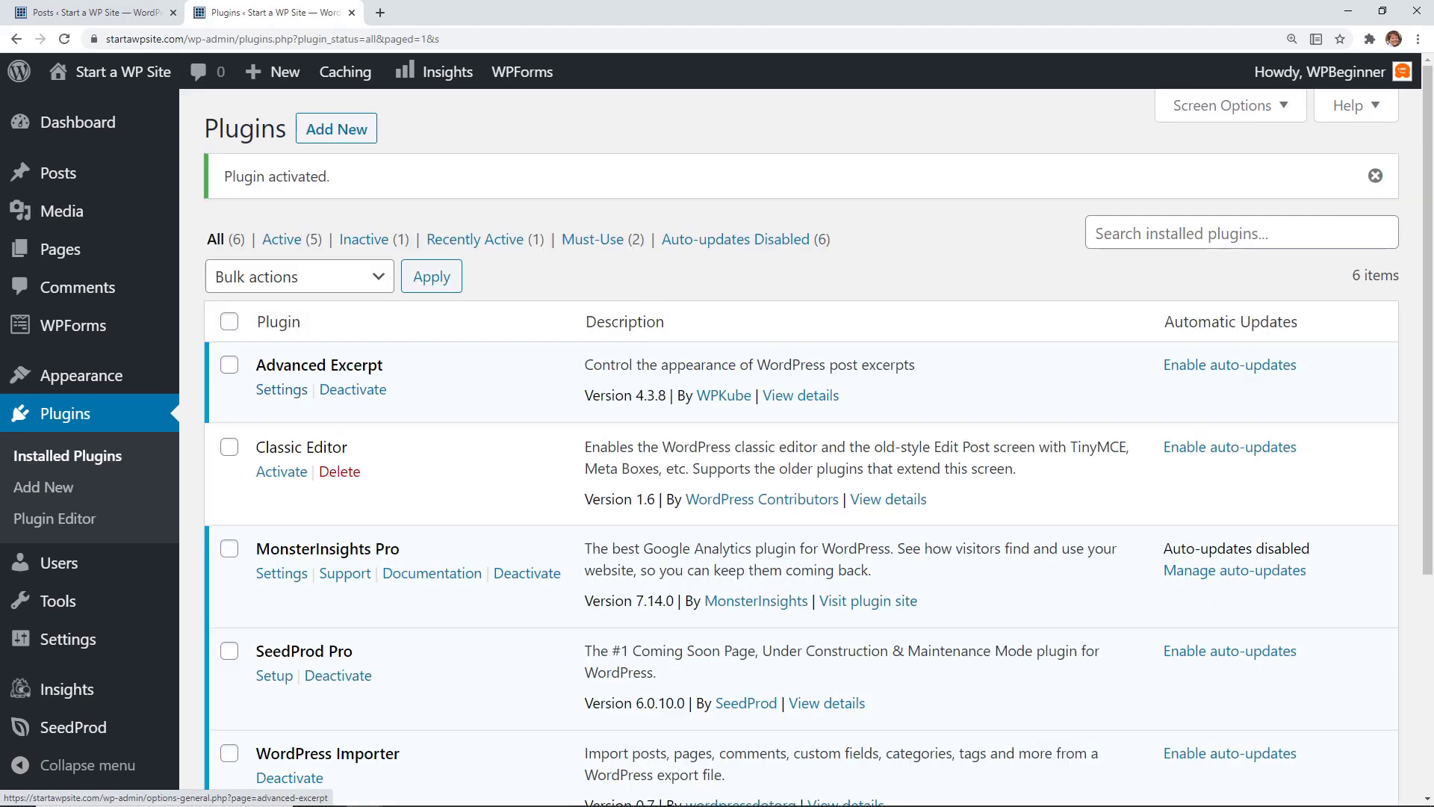
Open the Advanced Excerpt settings page under Settings > Excerpt.
scroll(119, 351, down, 3)
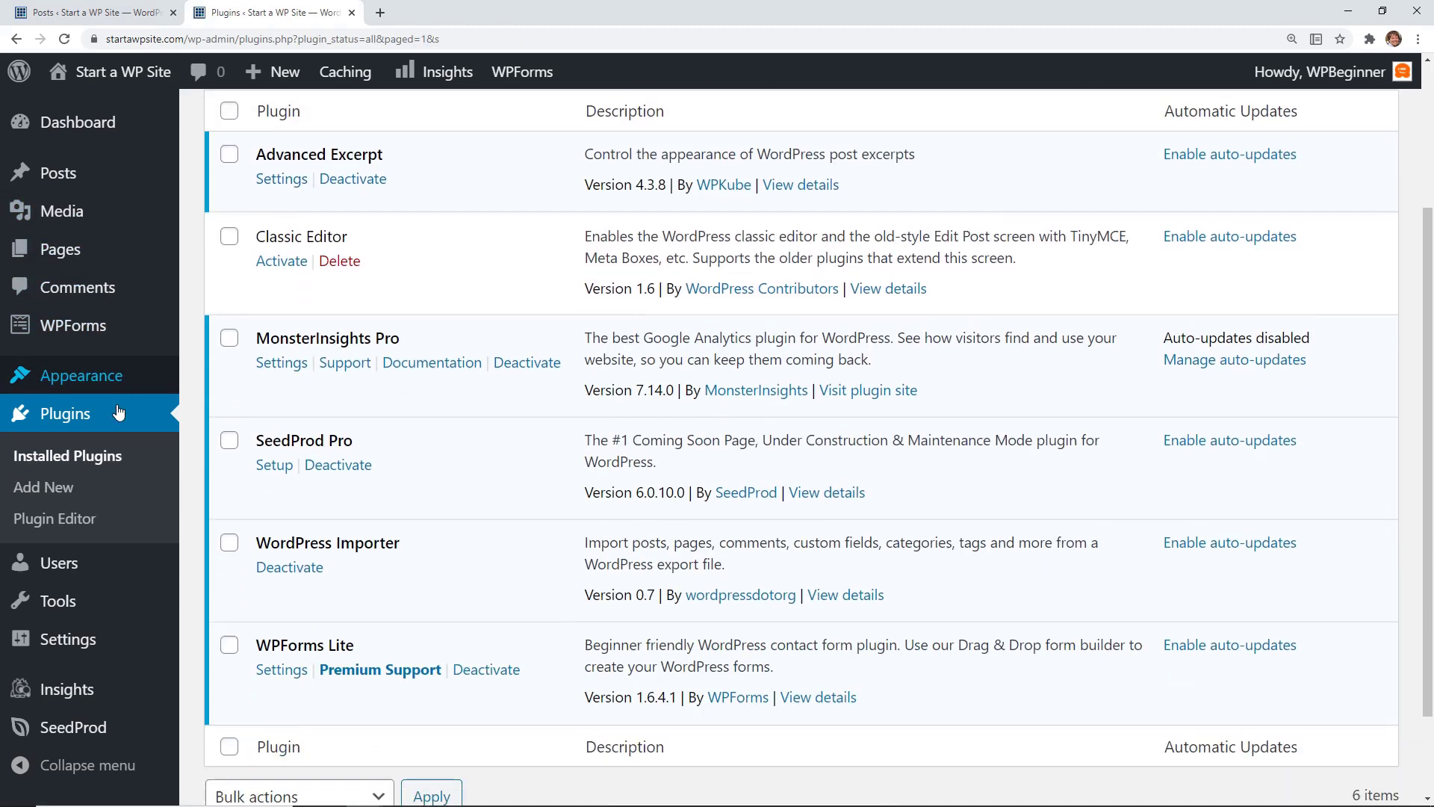
mouse_move(60, 650)
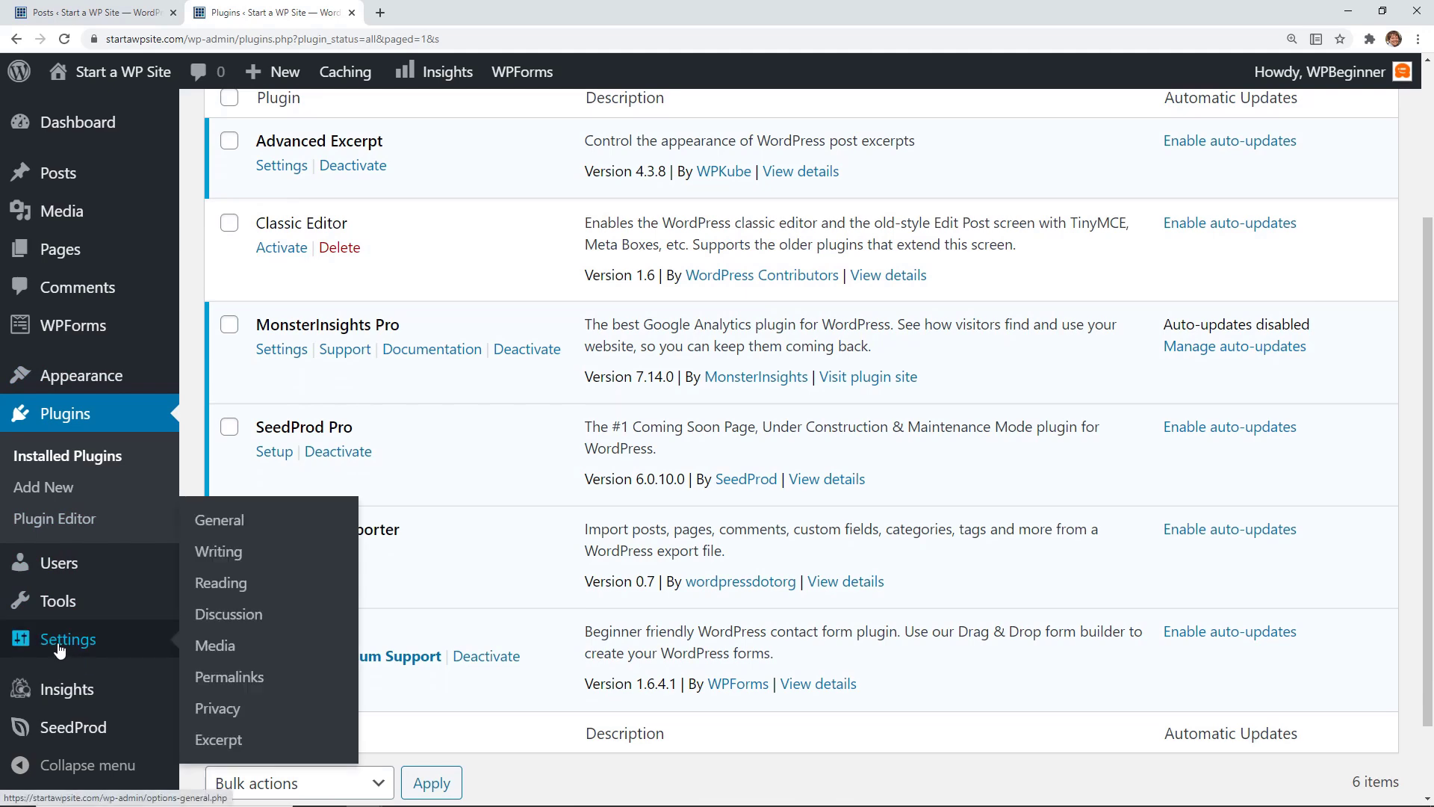
click(220, 741)
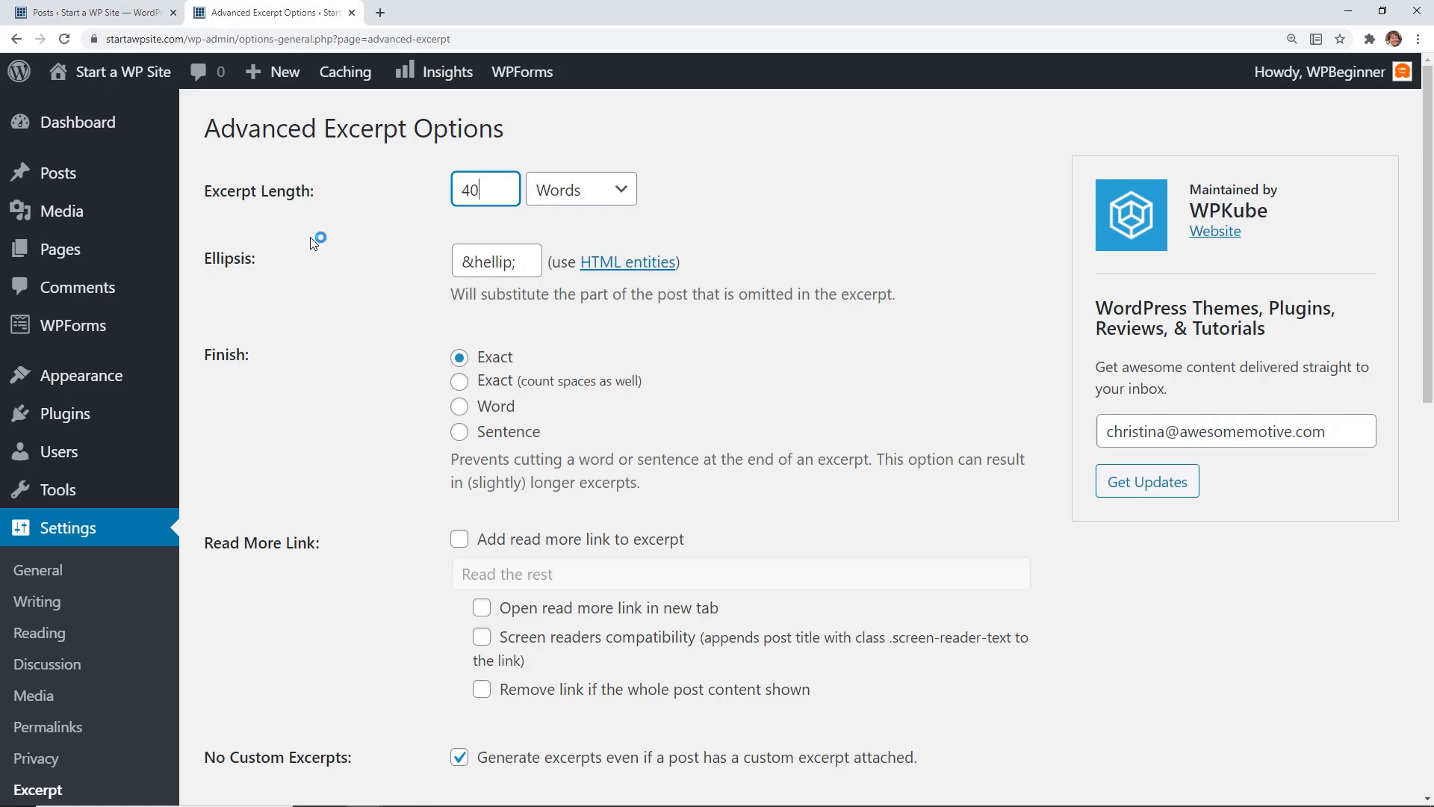
Set excerpts to finish on a whole word and enable the read-more link.
scroll(313, 258, down, 2)
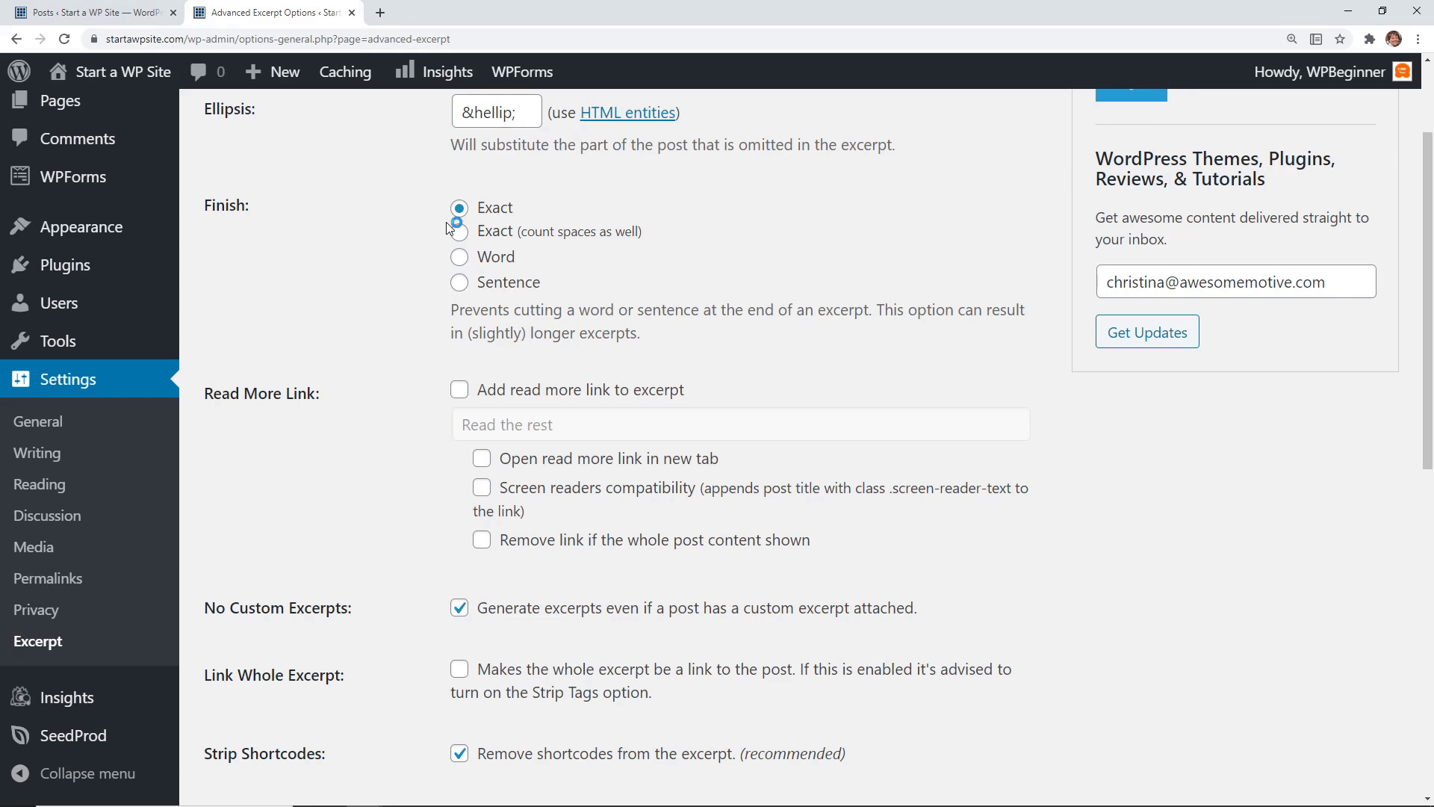
click(459, 256)
scroll(460, 299, down, 1)
click(459, 315)
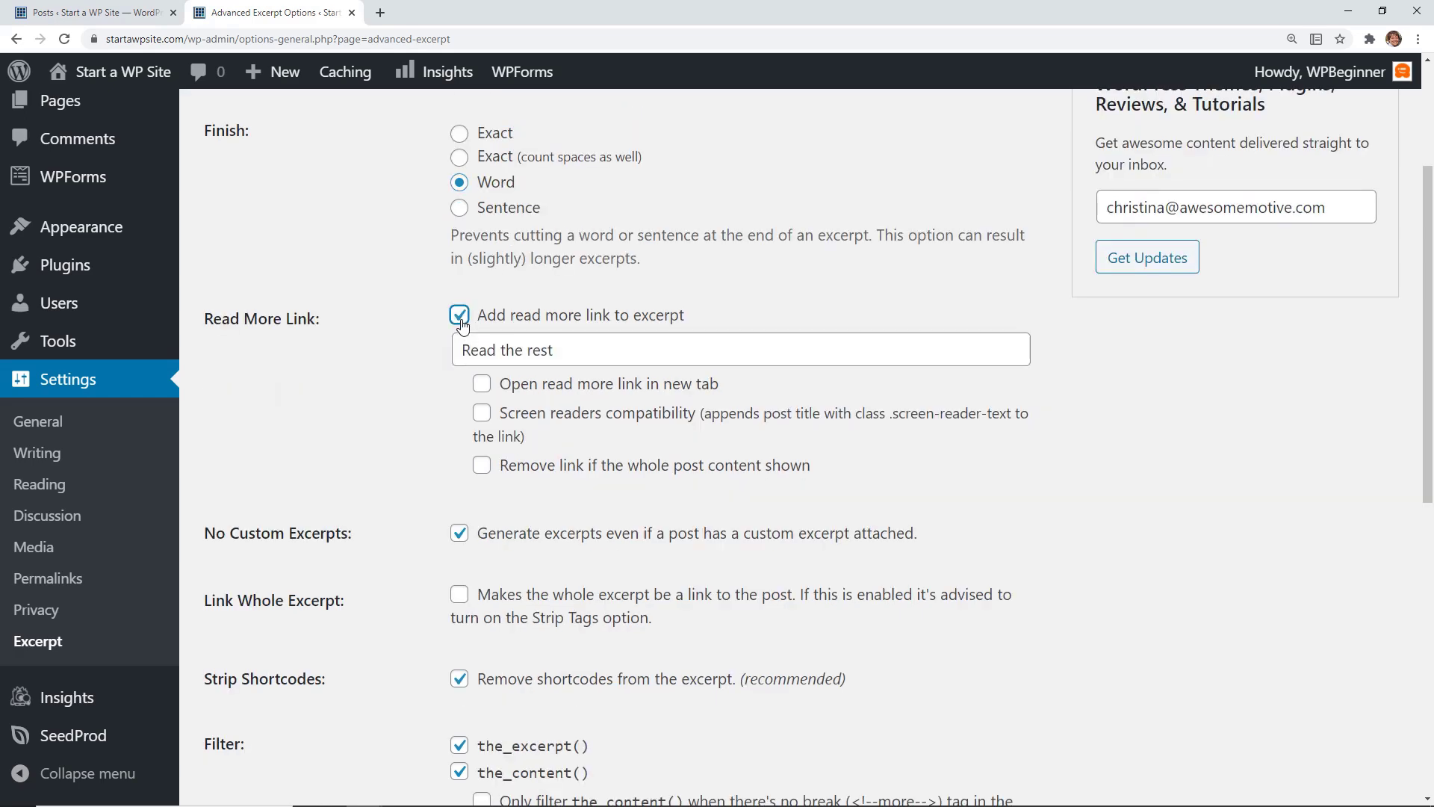
Change the read-more link text to 'Continue Reading' and save the excerpt options.
drag(553, 351, 421, 356)
text(Contu)
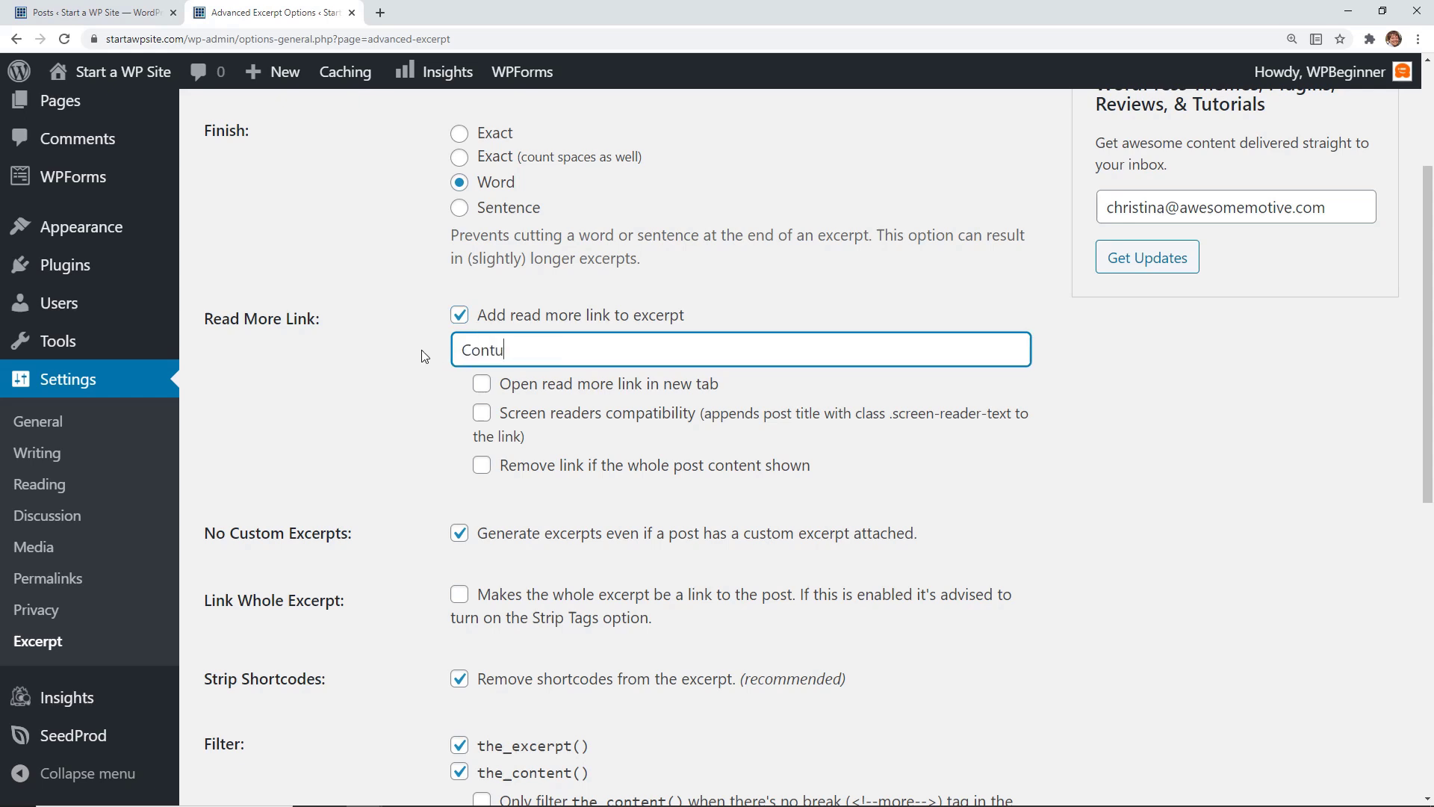
key(BackSpace)
text(inue Reading)
scroll(447, 386, down, 1)
scroll(447, 386, down, 5)
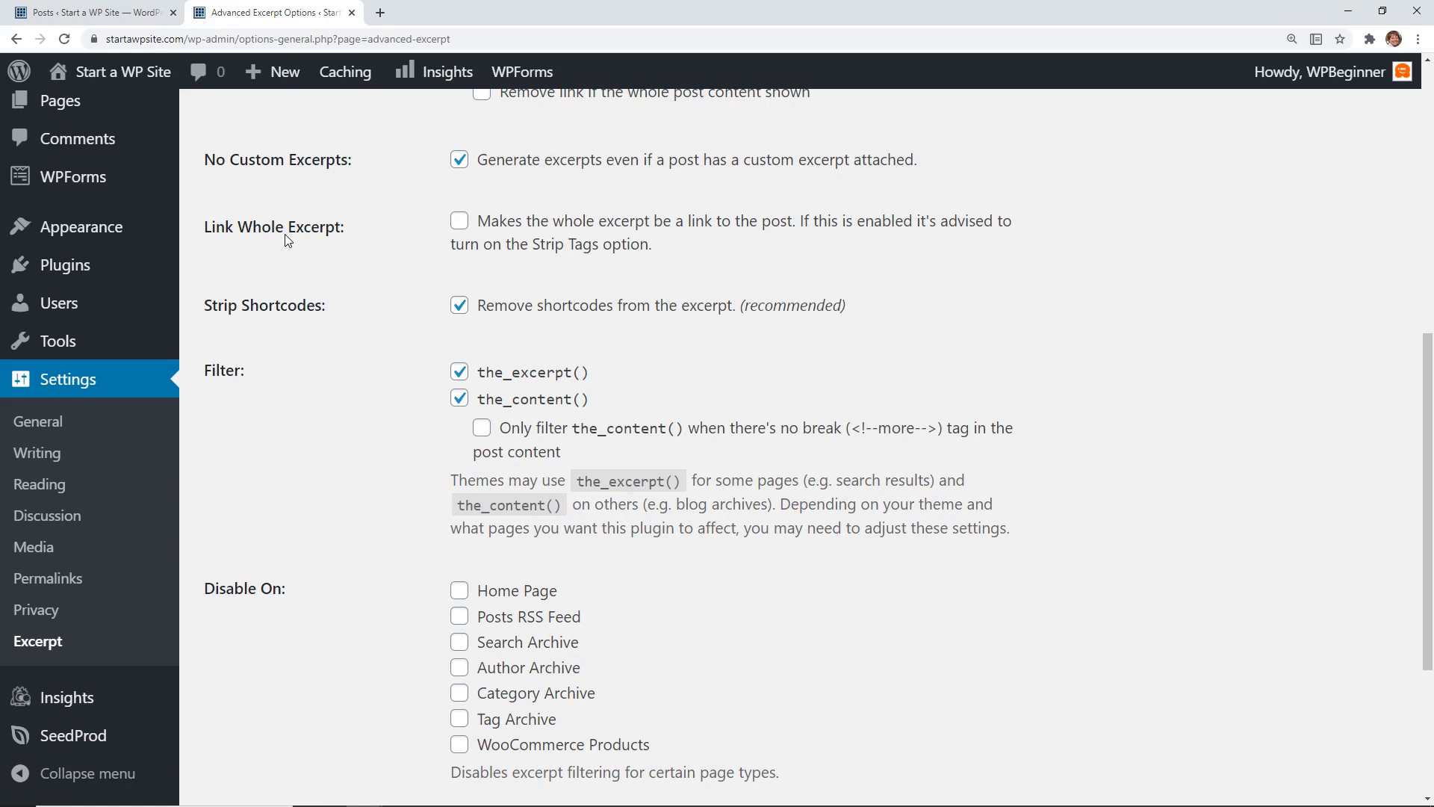
scroll(288, 240, down, 4)
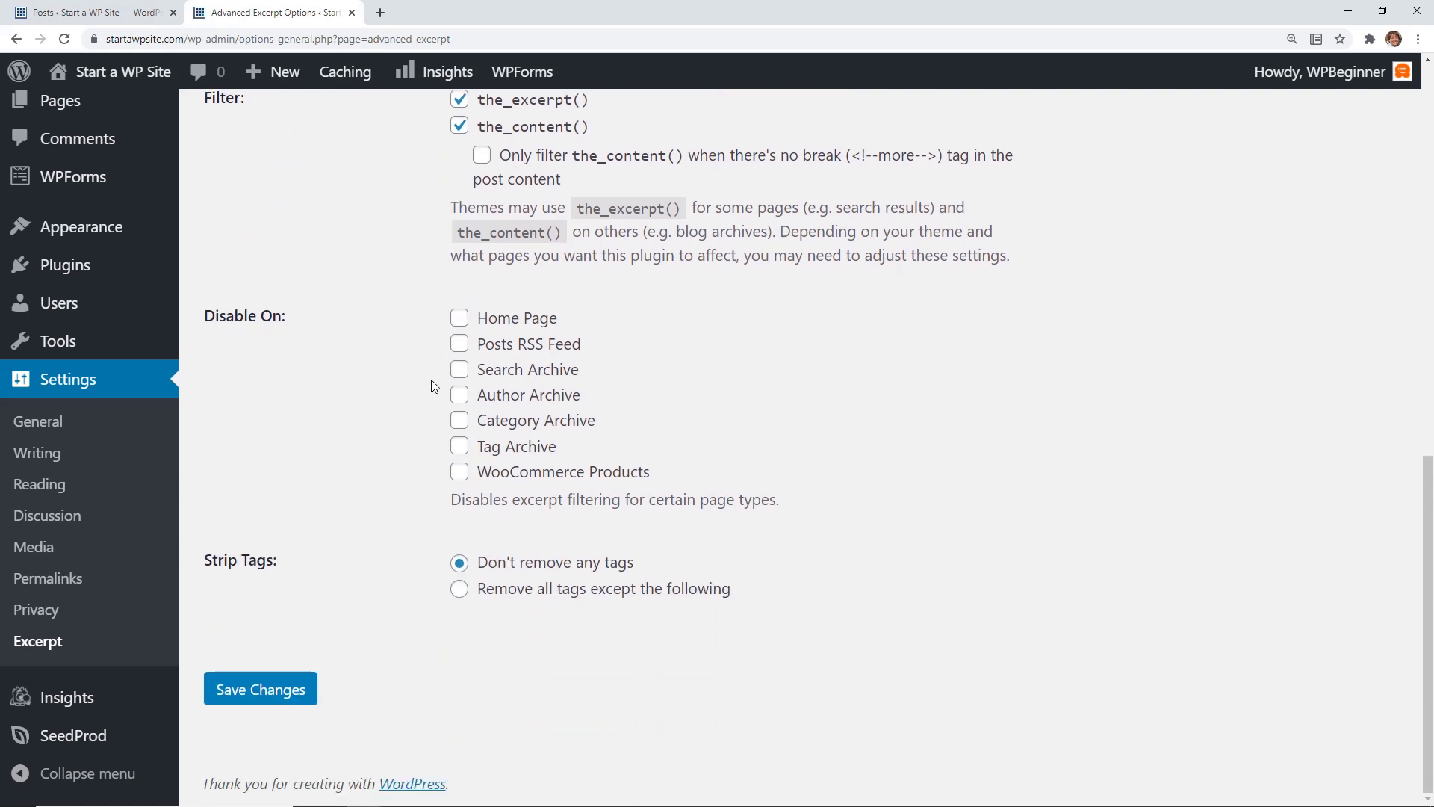
click(281, 688)
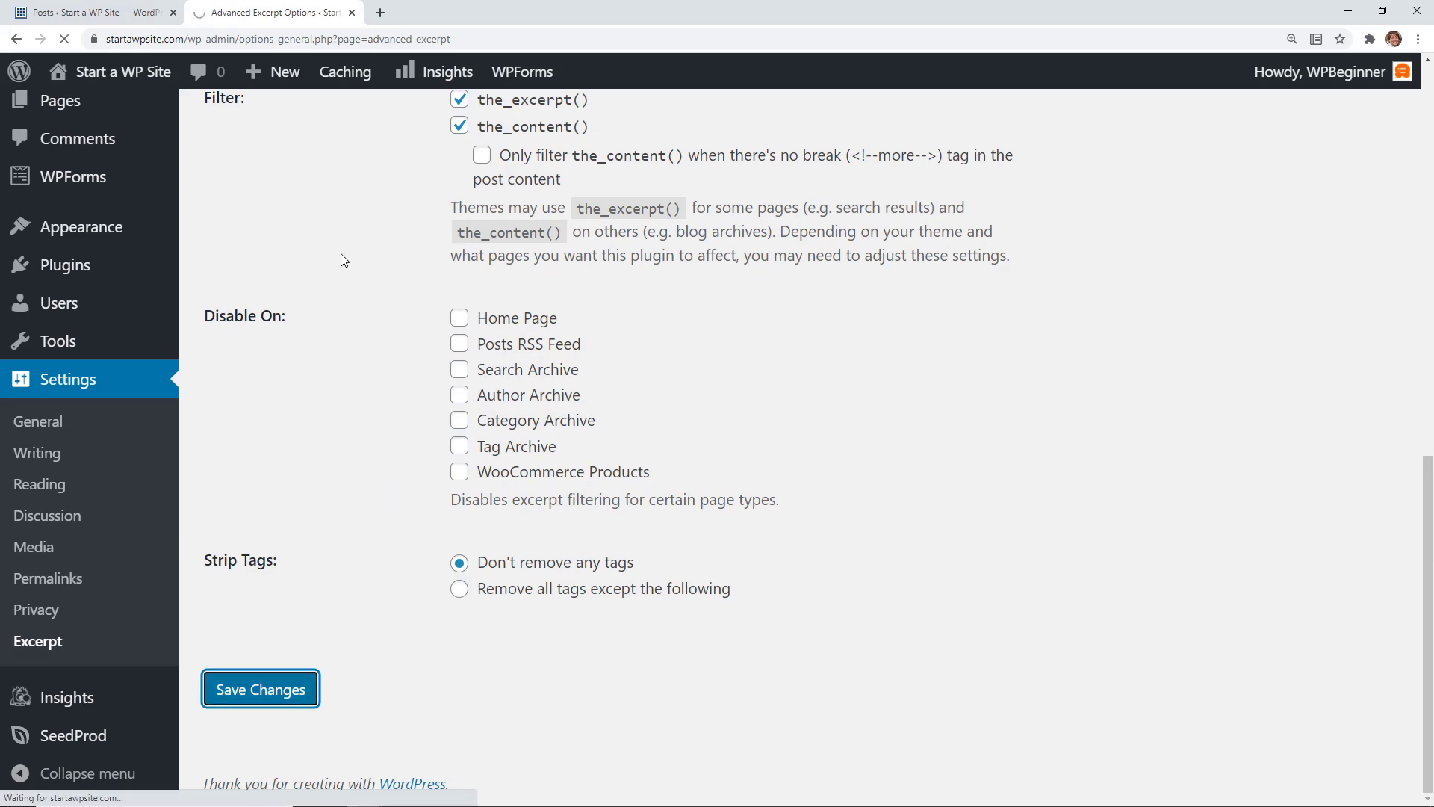
Open the live site from Visit Site in a new tab and view its blog excerpts.
right_click(85, 110)
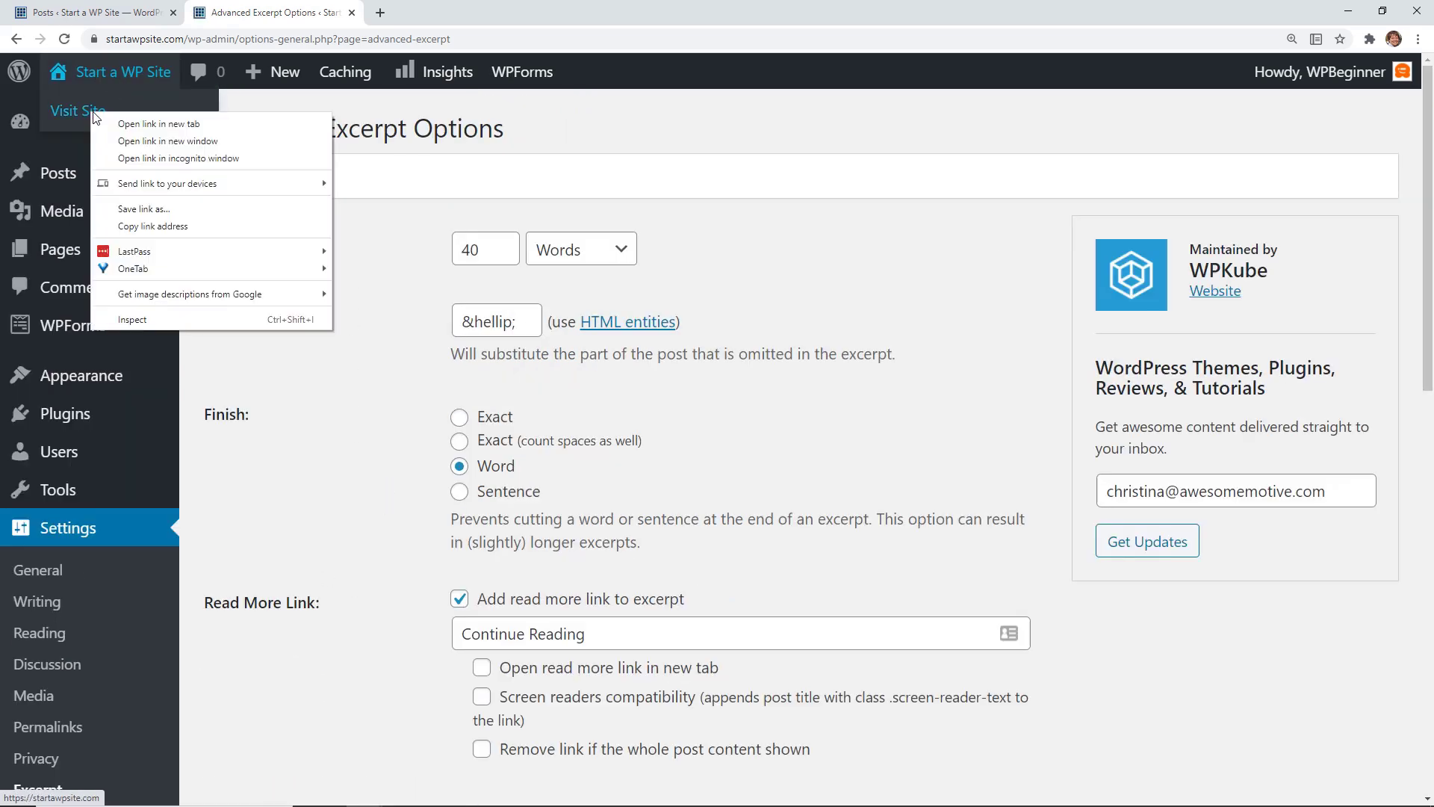
click(159, 120)
click(403, 15)
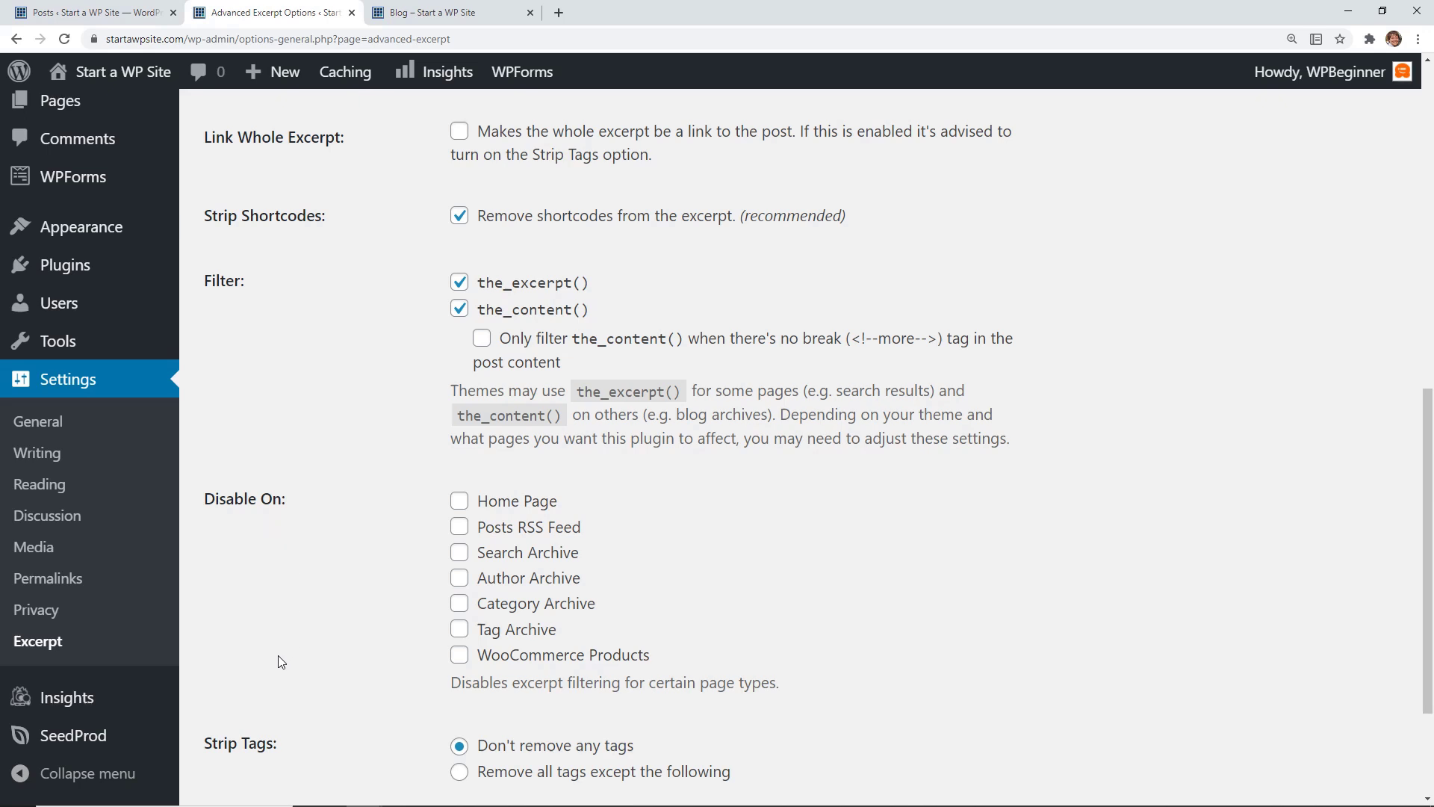
Start a new SeedProd landing page from Featured Coming Soon and add a Video block at the bottom.
mouse_move(42, 735)
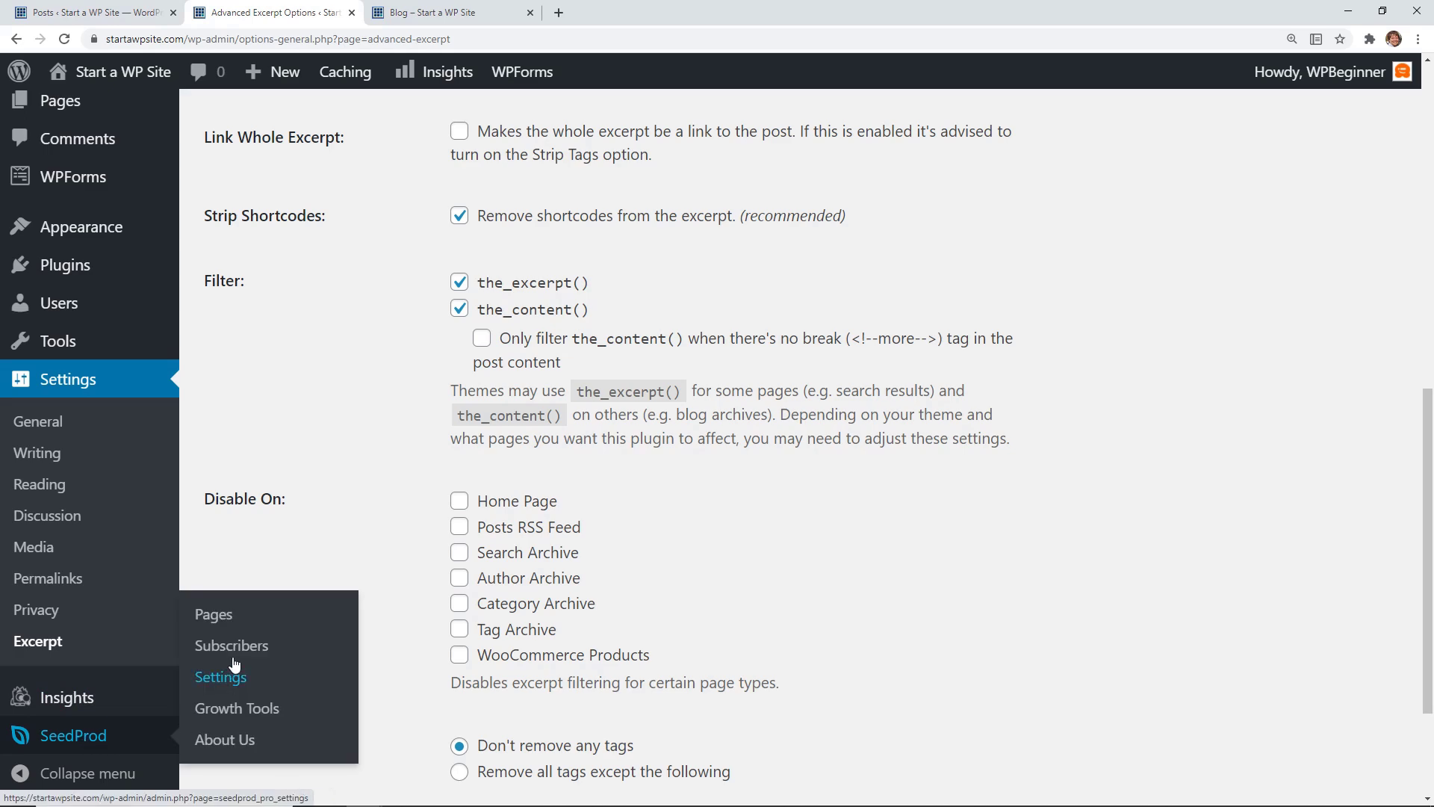
click(241, 627)
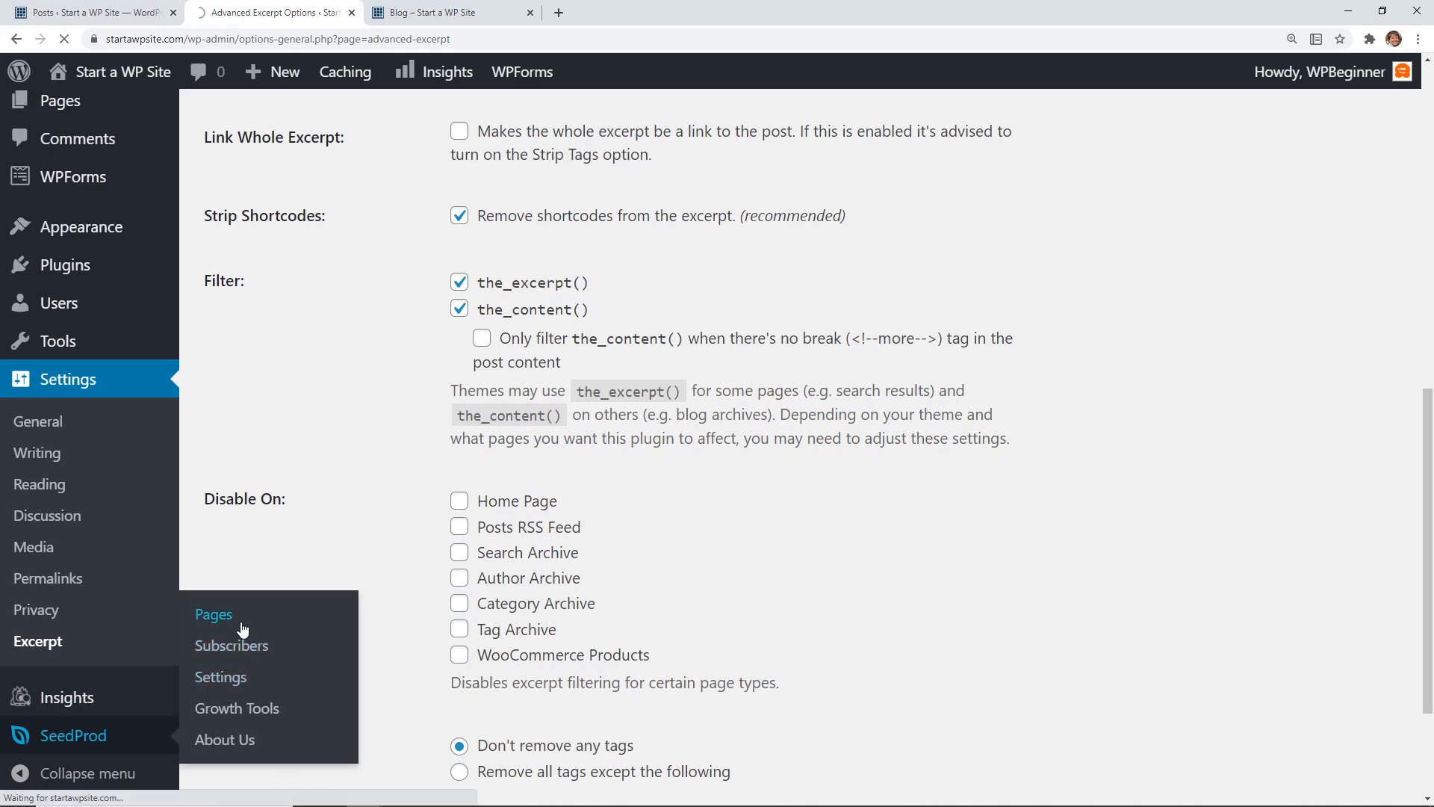
scroll(461, 546, down, 4)
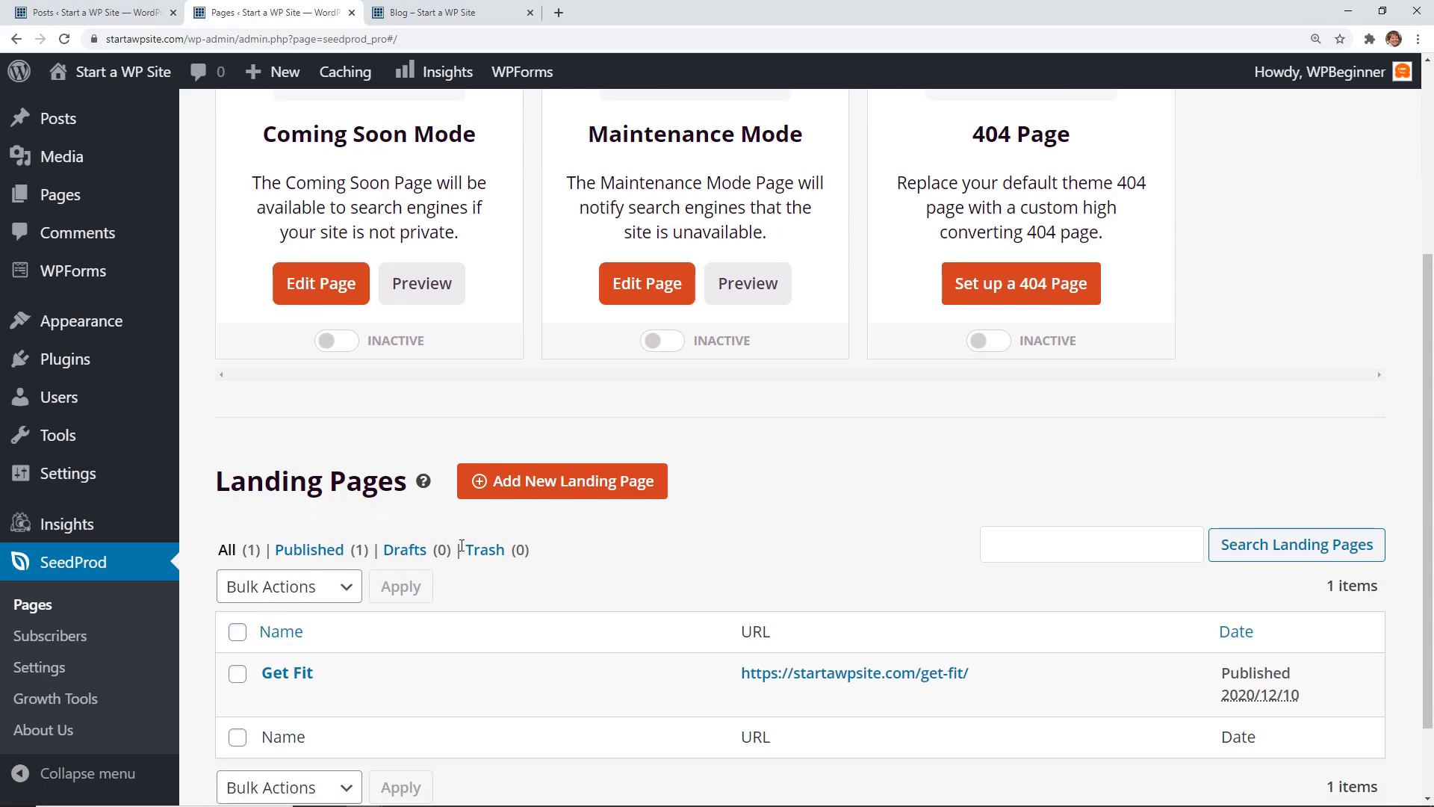
click(538, 484)
scroll(579, 506, down, 10)
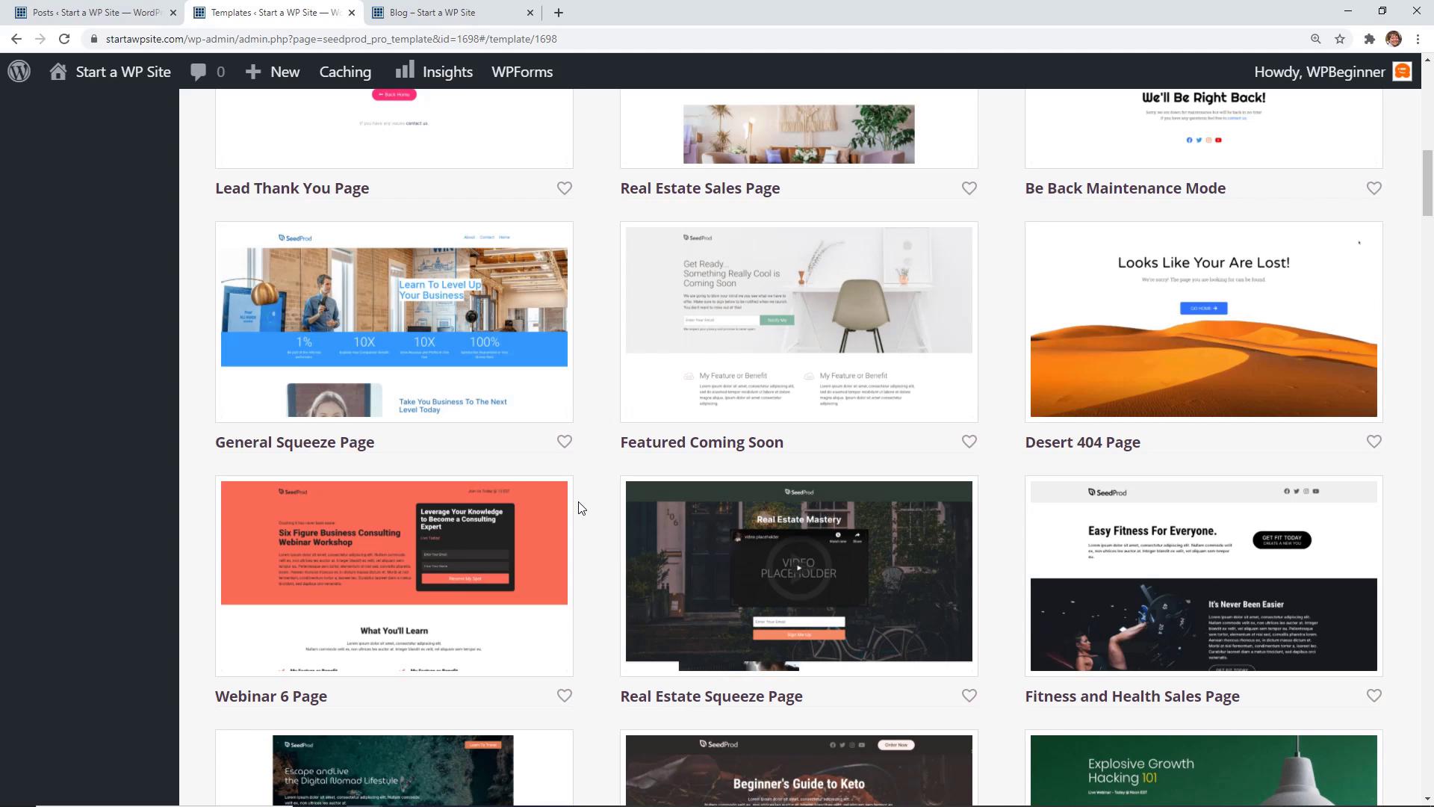
click(768, 328)
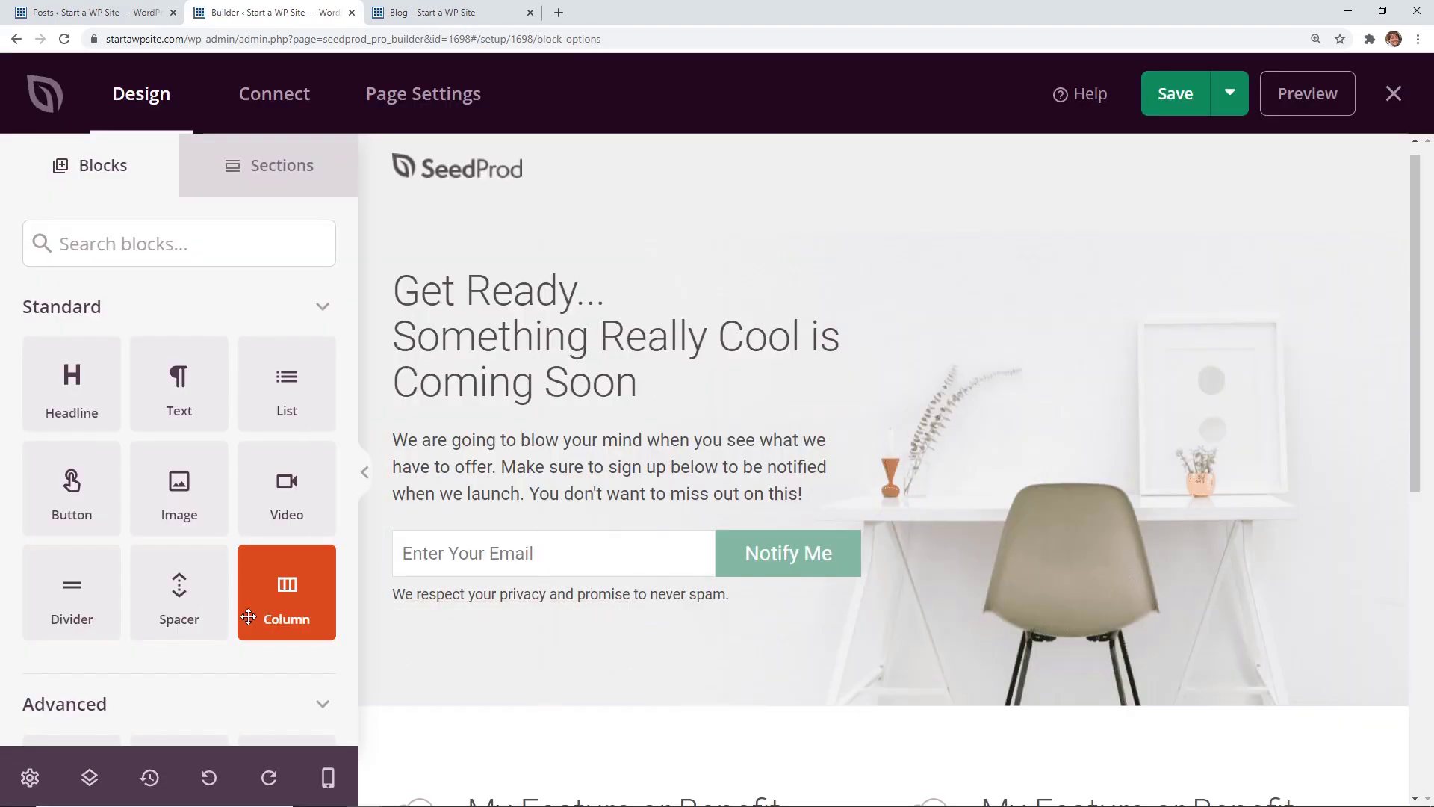
drag(285, 522, 565, 15)
Open a fresh blank Chrome tab next to the SeedProd builder.
click(558, 13)
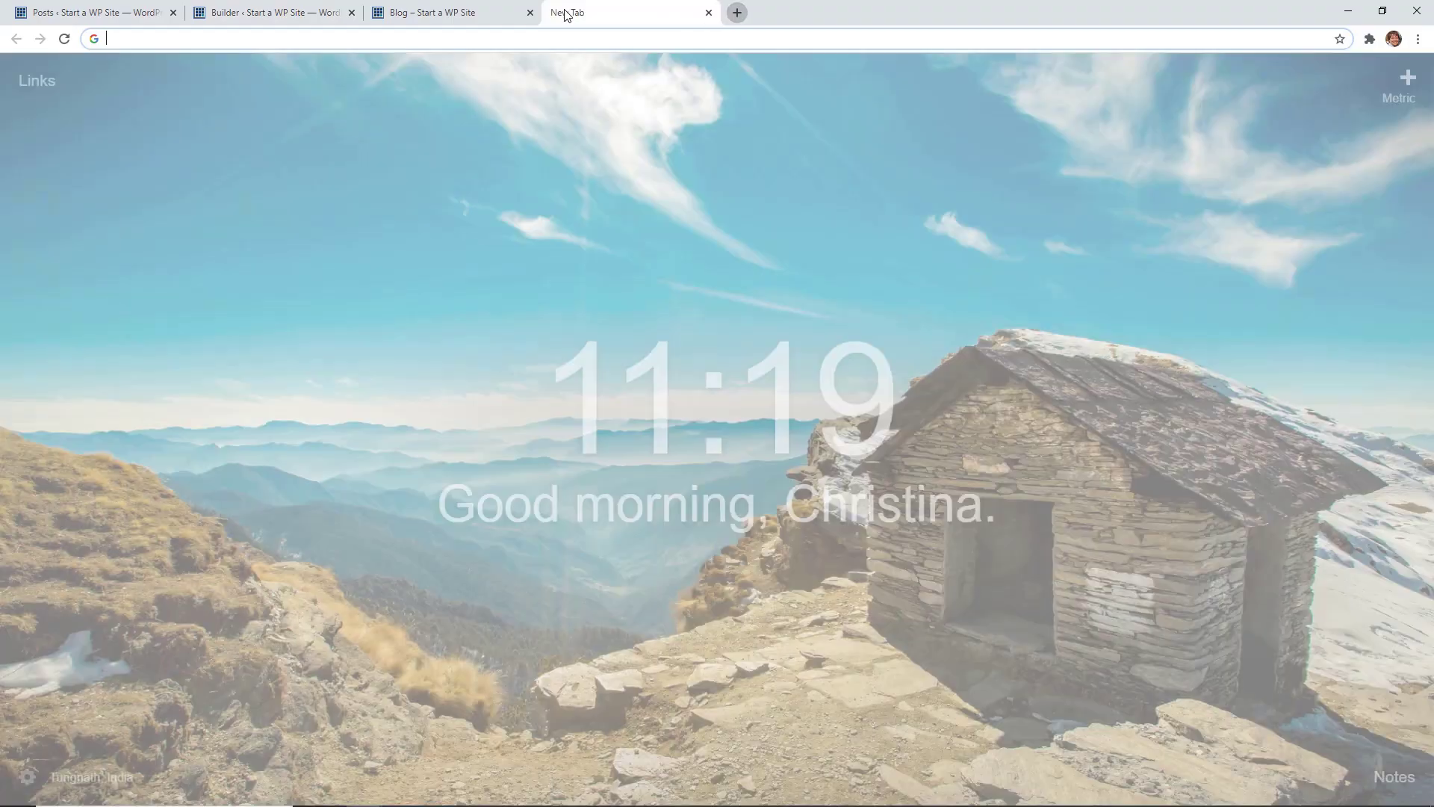